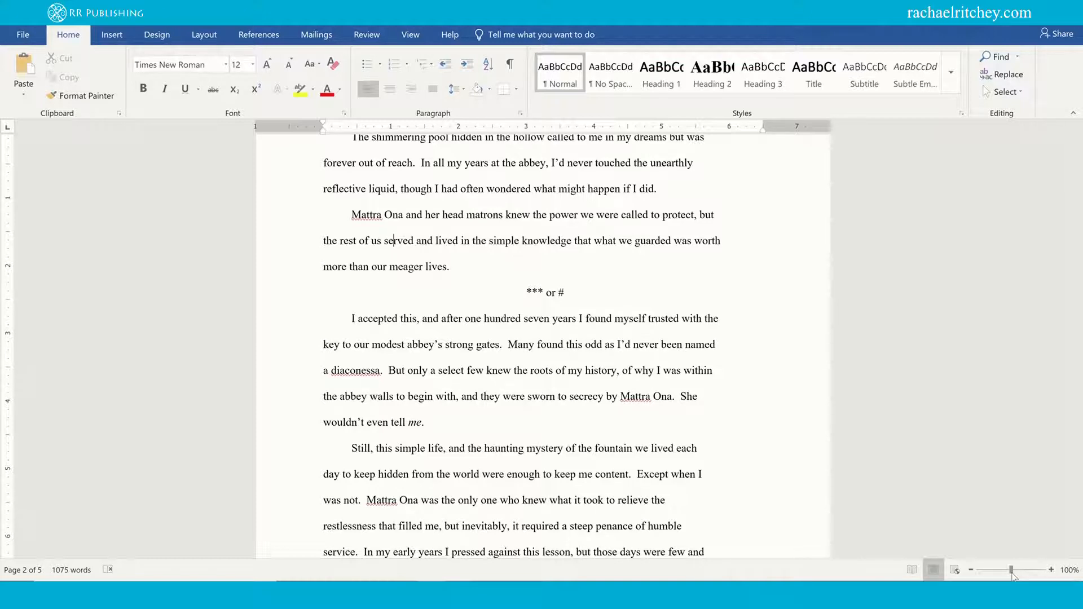
Step: Display the hidden formatting marks throughout the manuscript
scroll(1008, 534, "up", 15)
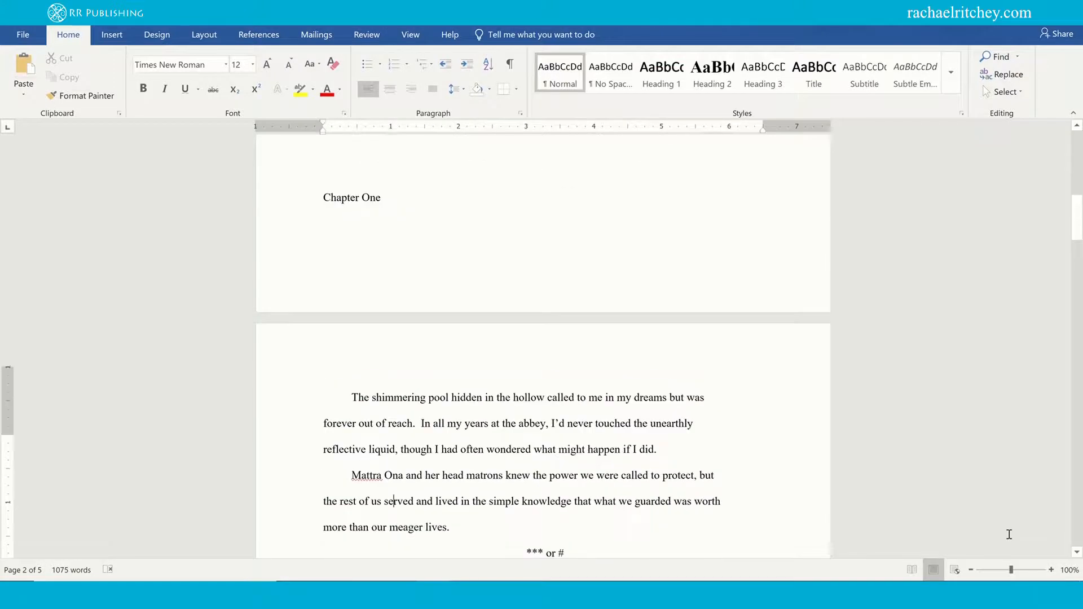
scroll(794, 459, "down", 15)
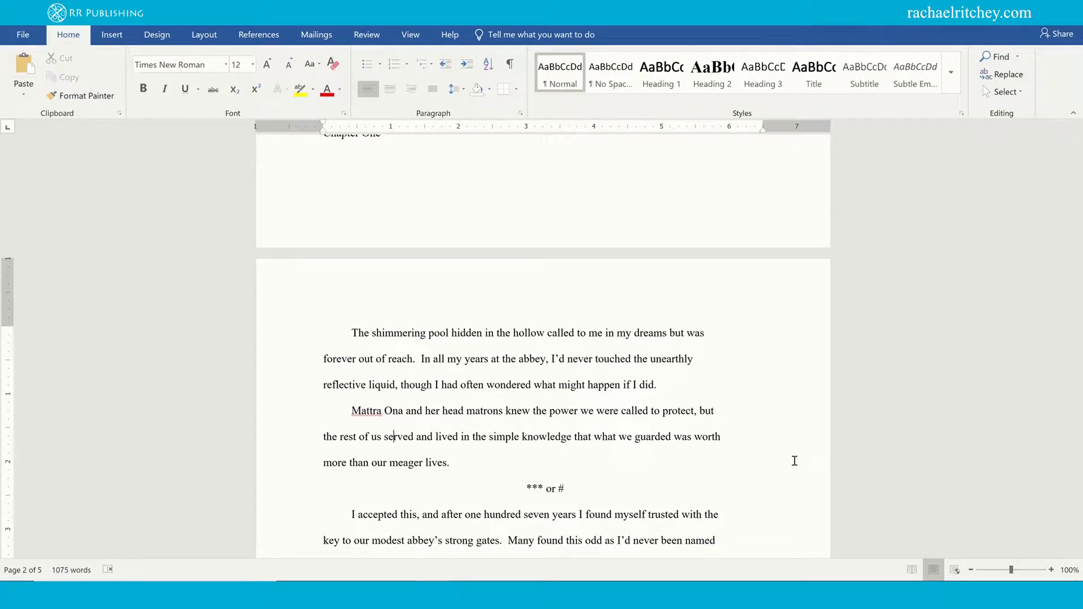
scroll(541, 367, "up", 5)
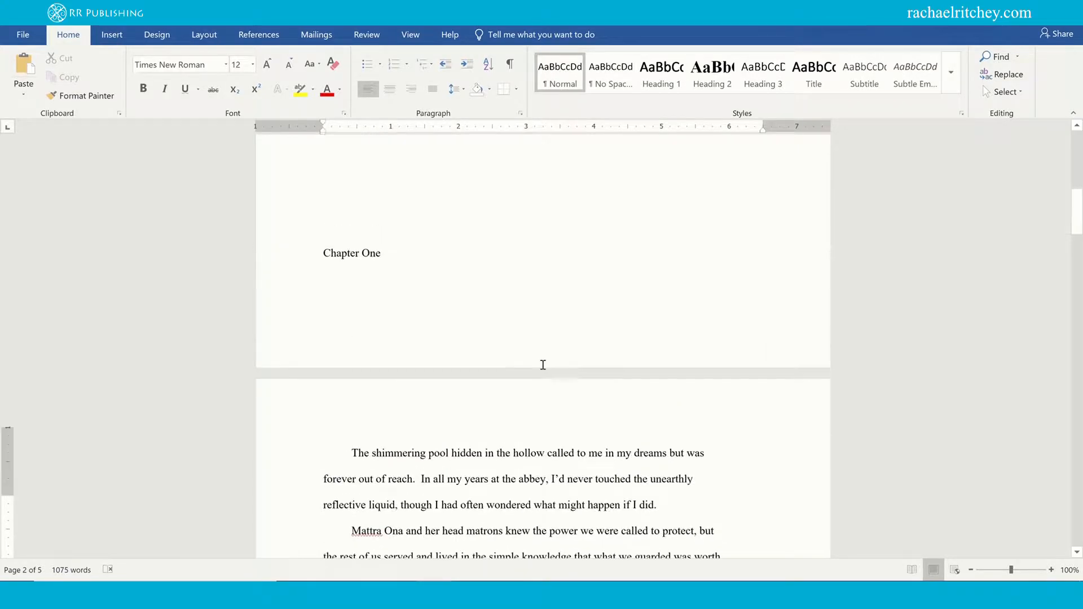
scroll(541, 381, "down", 4)
scroll(540, 381, "down", 3)
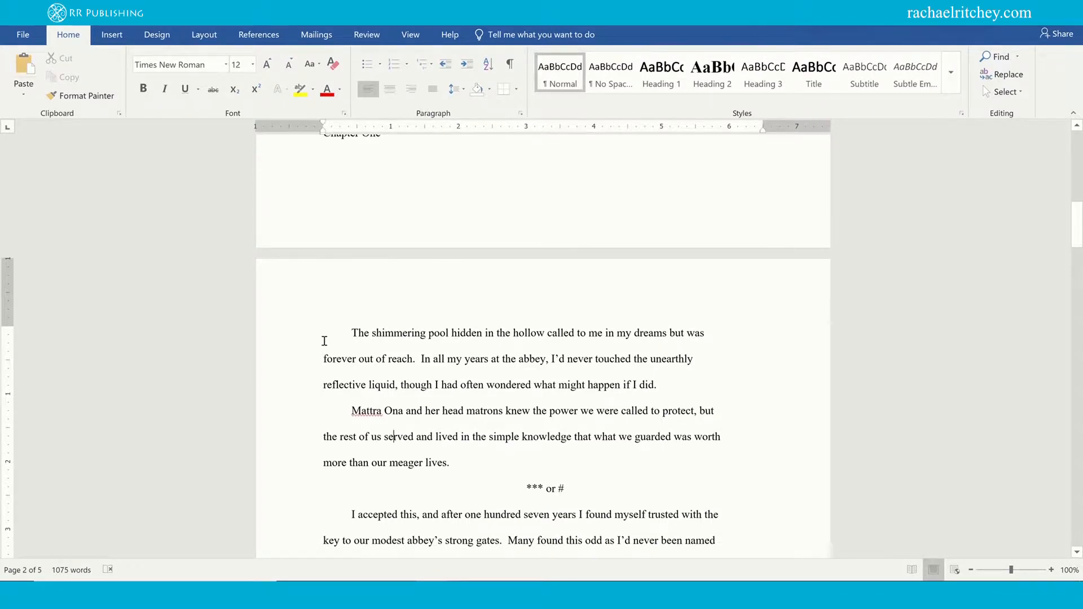
left_click(510, 67)
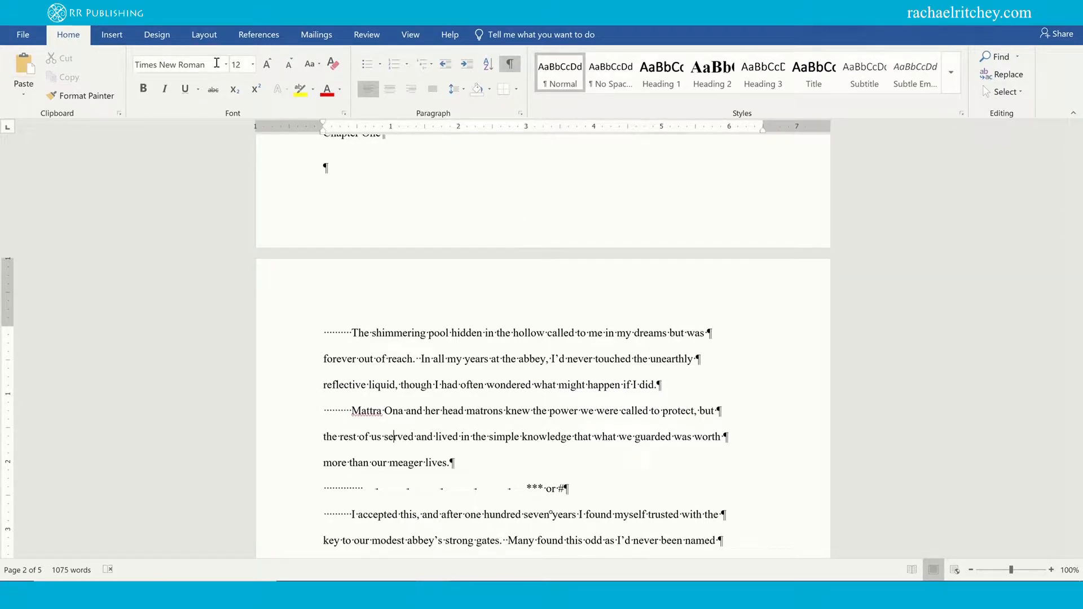
left_click(509, 67)
left_click(508, 67)
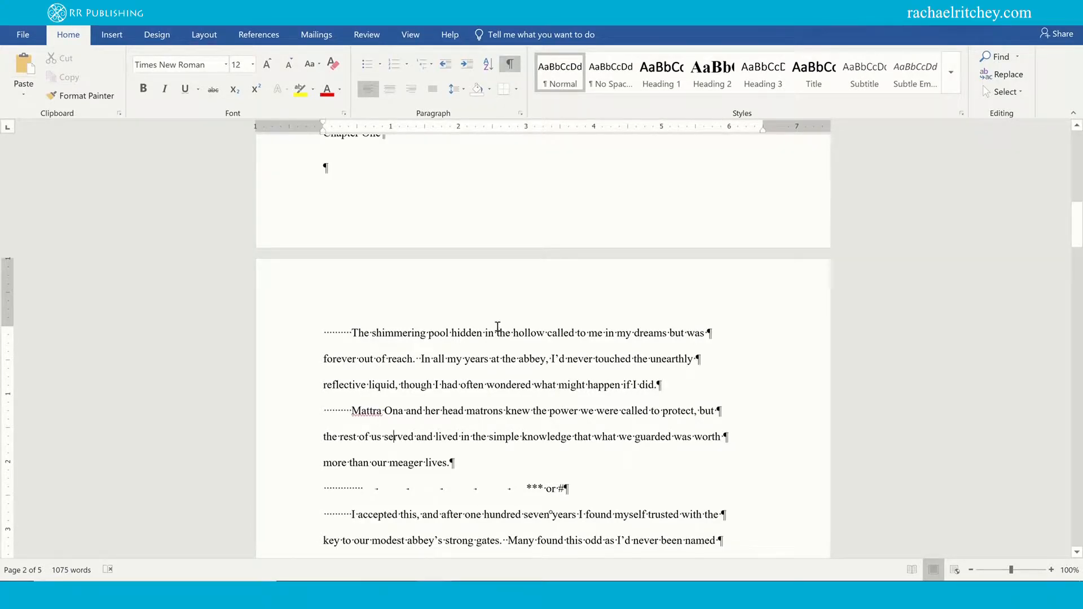
Step: Examine the formatting marks in the text and the empty paragraphs between the author line and the Chapter One heading
scroll(491, 330, "down", 3)
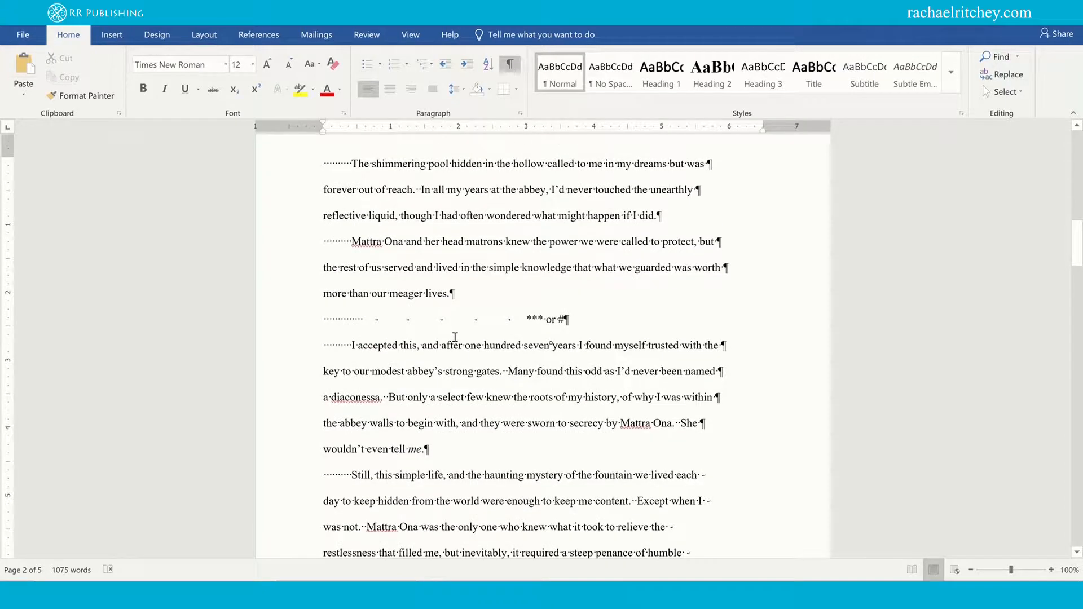
scroll(455, 337, "up", 10)
scroll(456, 337, "down", 3)
scroll(456, 337, "down", 3)
scroll(455, 338, "up", 10)
scroll(454, 346, "down", 3)
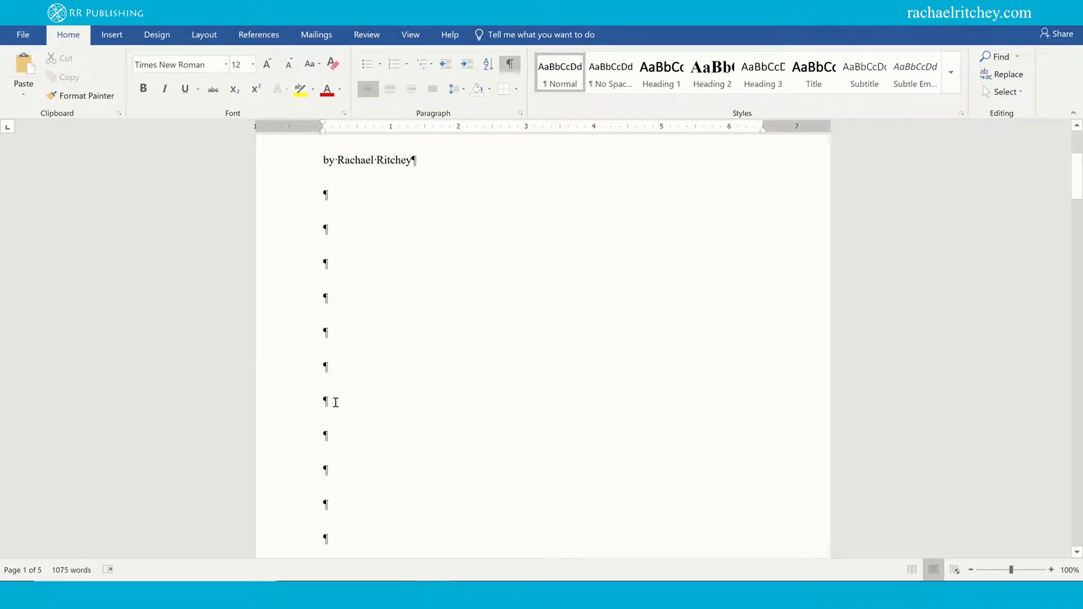
scroll(346, 536, "down", 1)
scroll(332, 271, "up", 2)
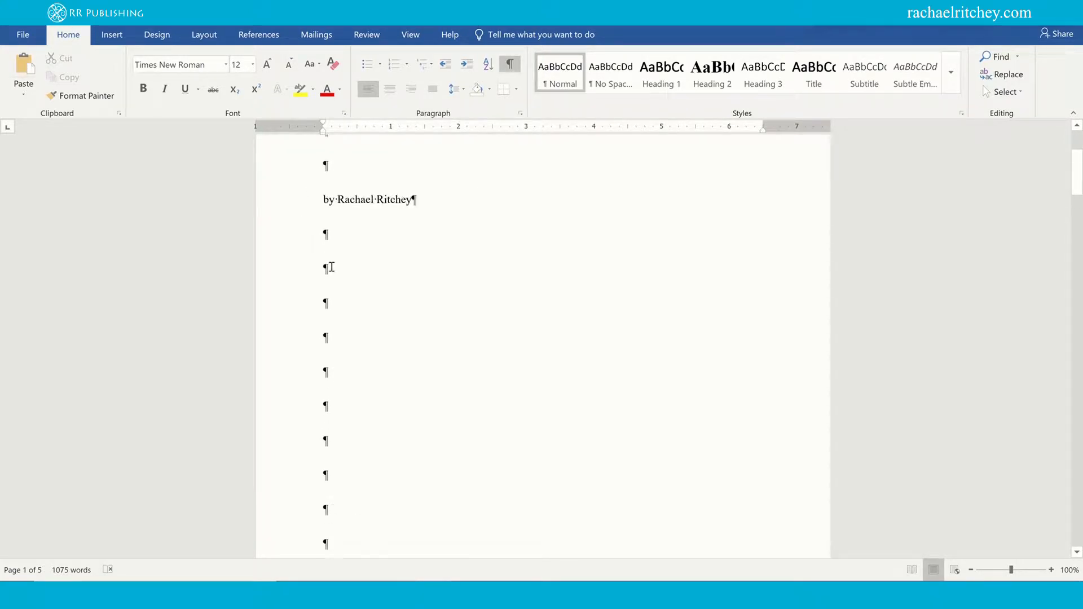
scroll(333, 267, "up", 1)
scroll(338, 465, "down", 2)
scroll(361, 485, "down", 1)
scroll(355, 454, "down", 1)
Step: Push the Chapter One heading onto the next page by adding empty paragraphs above it
left_click(361, 401)
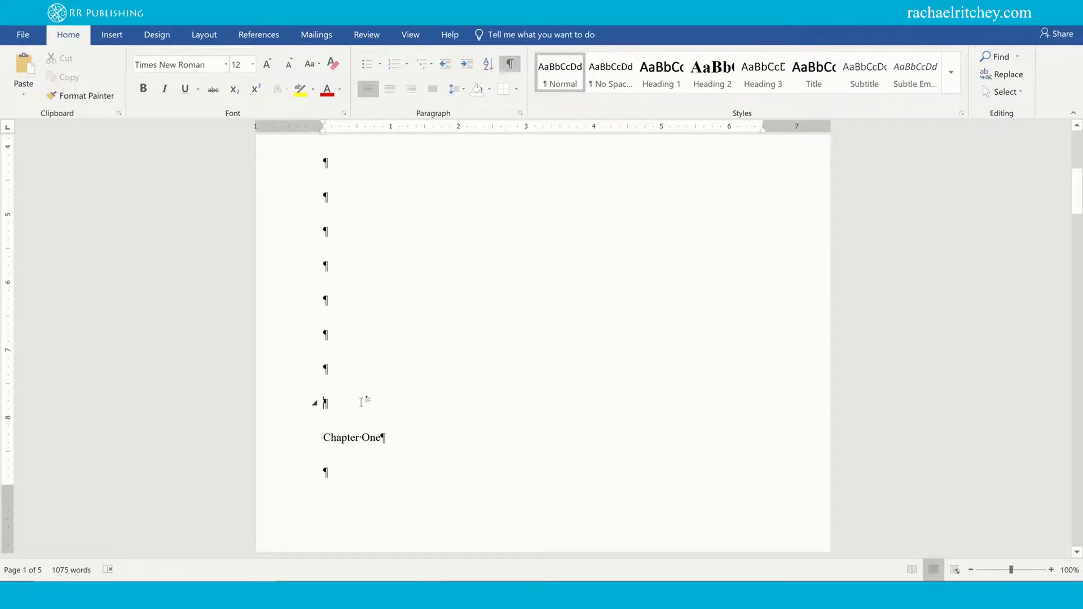
key("ctrl+Return")
scroll(567, 377, "down", 3)
Step: Delete all the empty paragraphs between the author line and the Chapter One heading
scroll(553, 380, "up", 6)
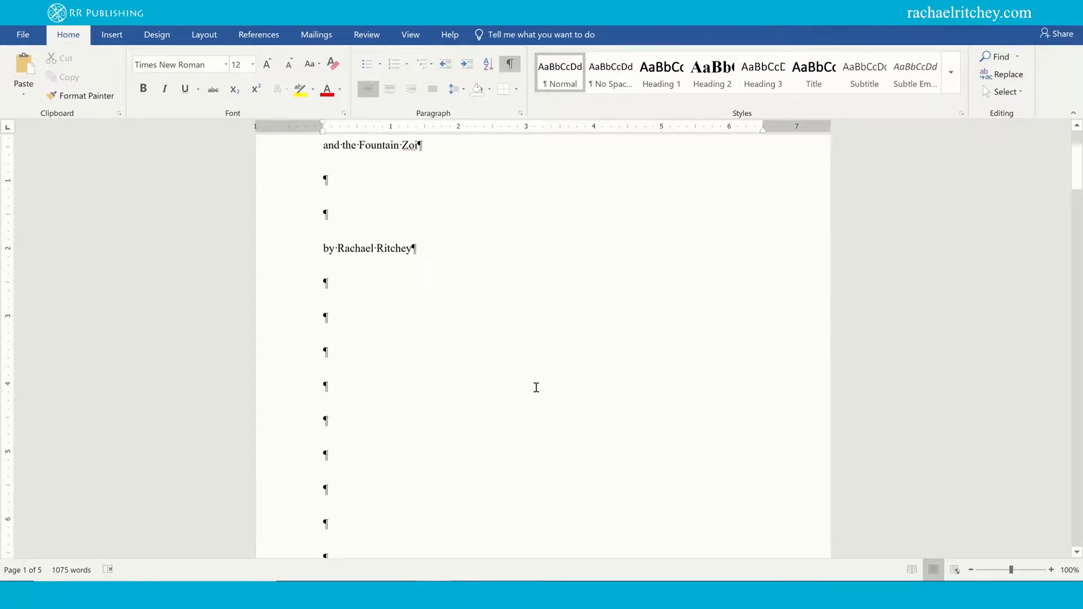
left_click_drag(323, 294, 385, 279)
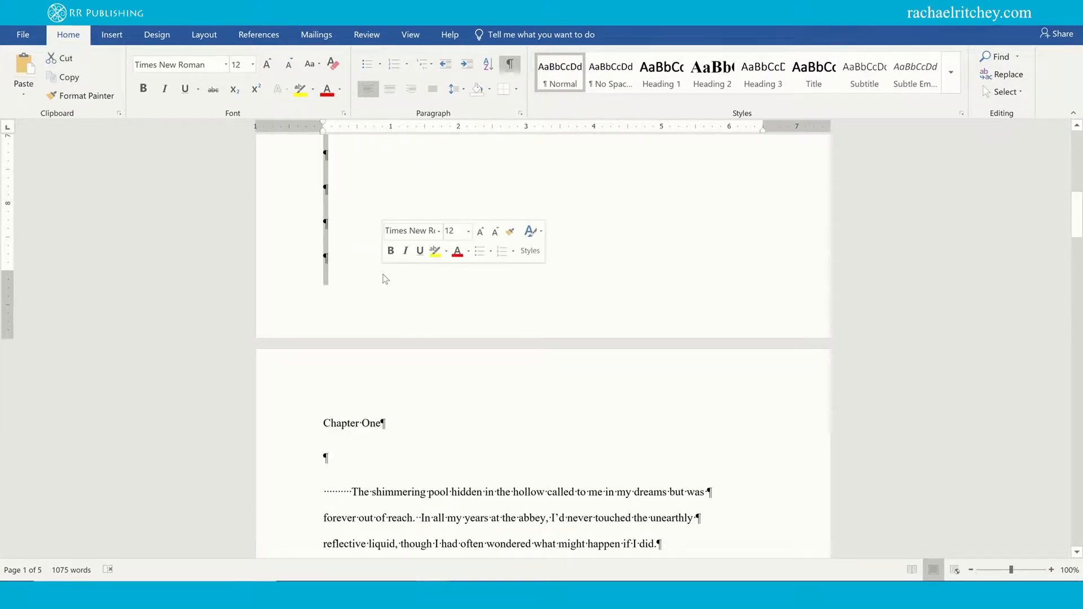
key("Delete")
scroll(329, 210, "up", 2)
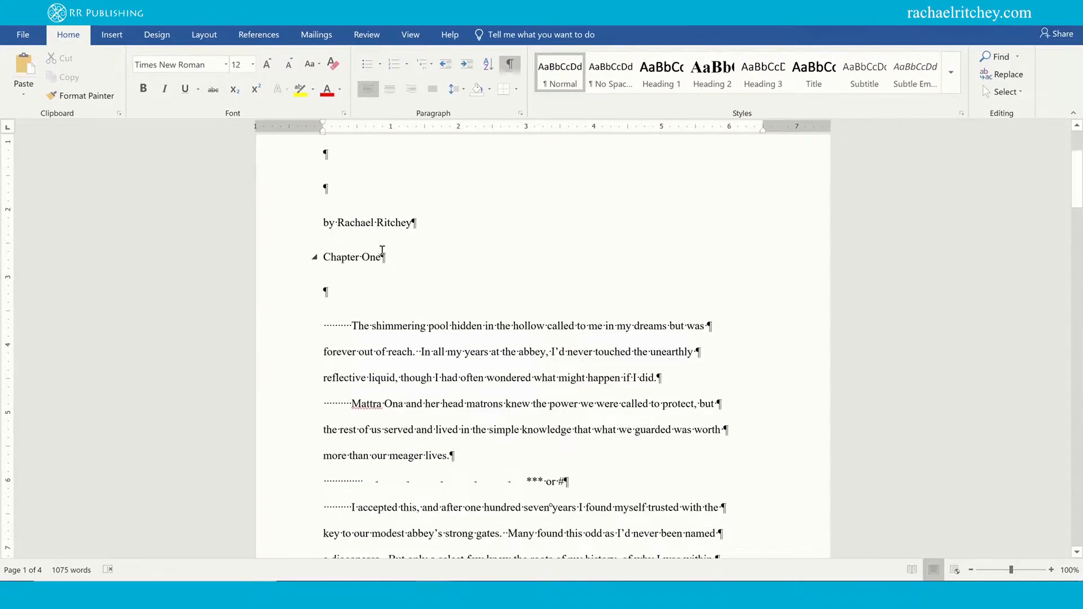
scroll(345, 257, "up", 3)
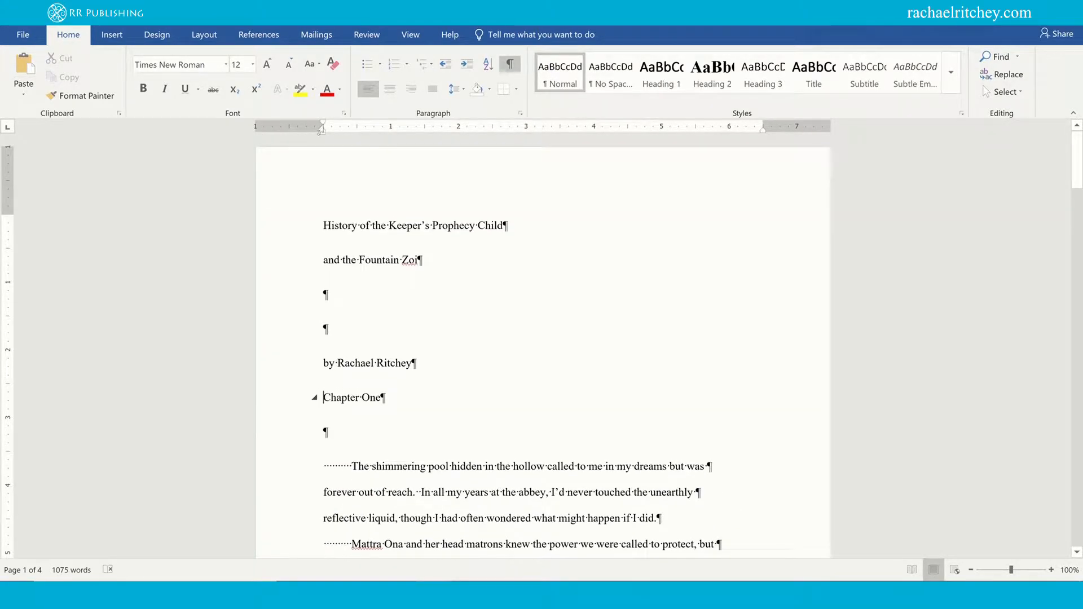
Step: Insert a Next Page section break directly before the Chapter One heading
left_click_drag(311, 224, 485, 379)
left_click(323, 398)
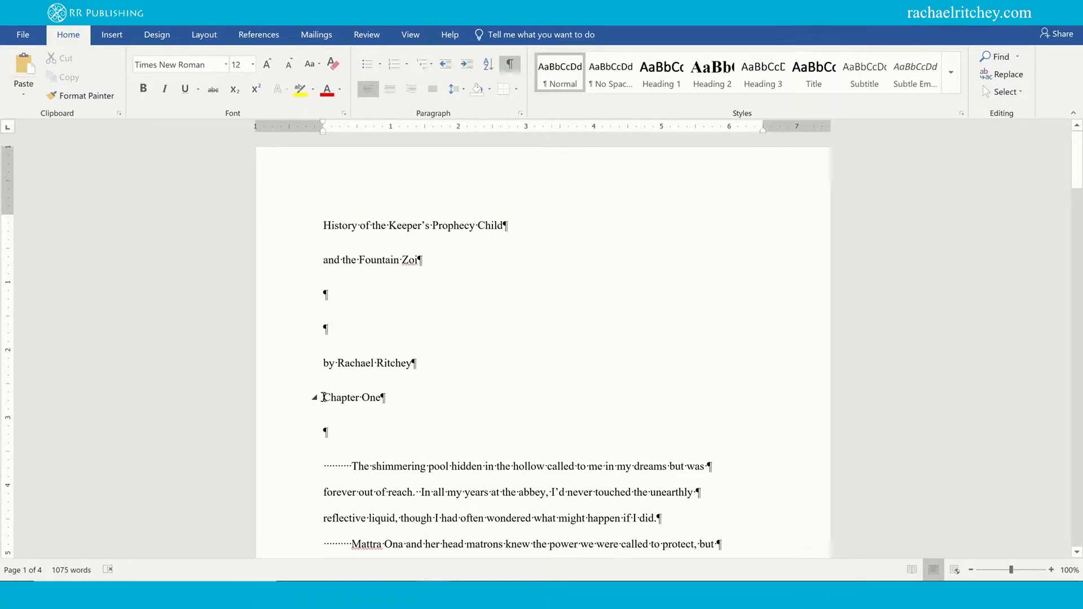
left_click(123, 32)
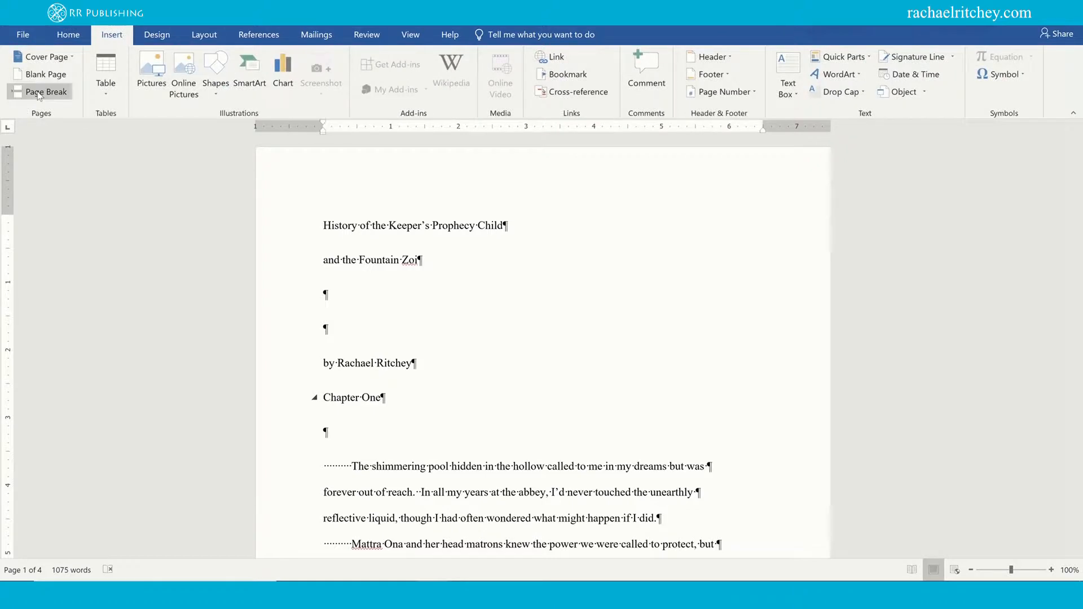
left_click(213, 39)
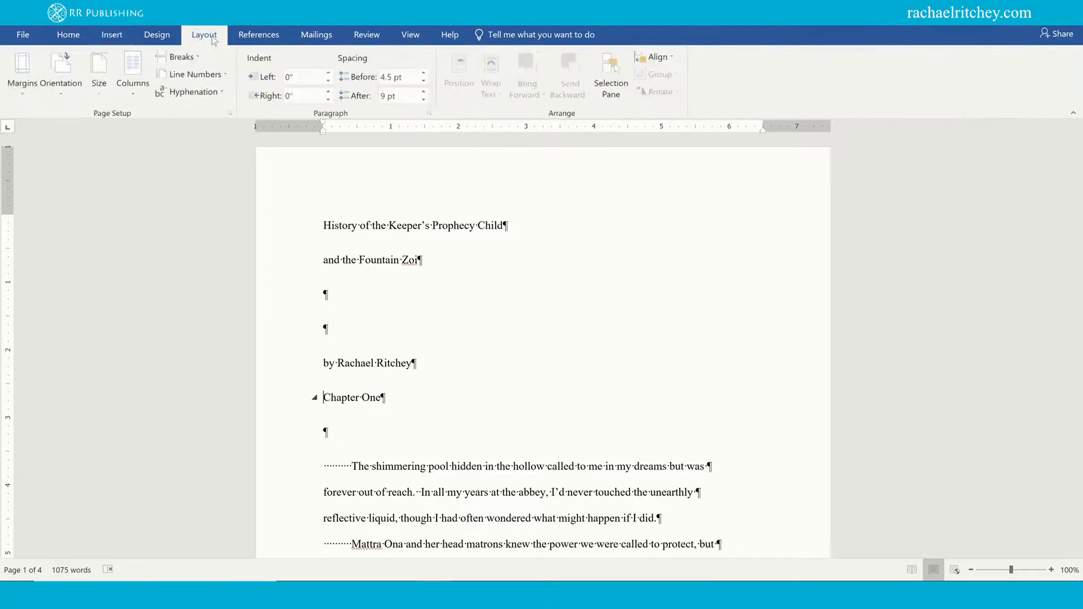
left_click(182, 57)
left_click(233, 233)
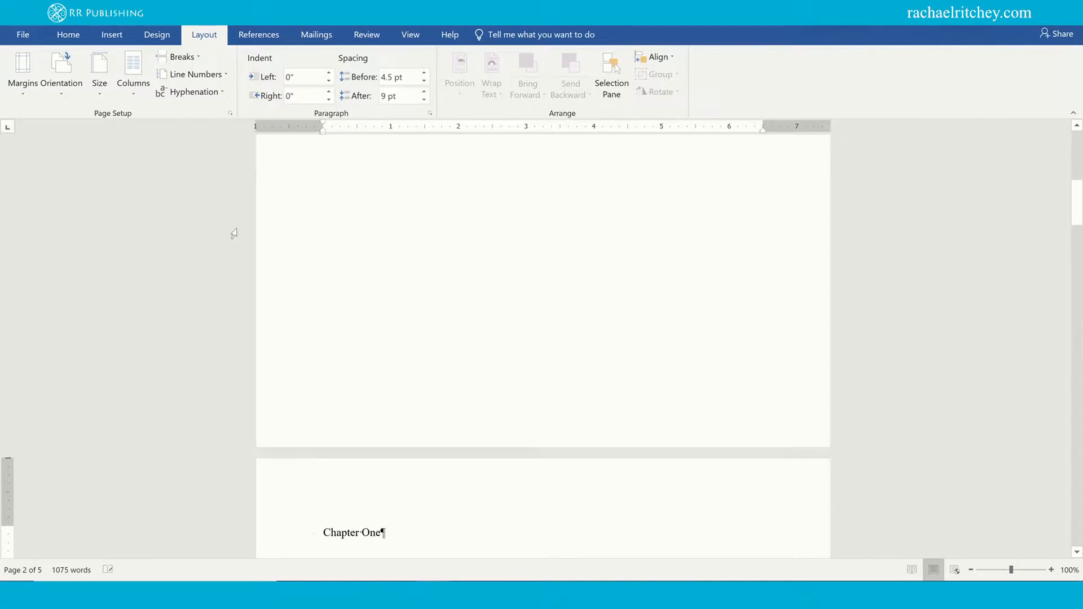
Step: Check the section break after the author line, the start of Chapter One, and the available break types
left_click(181, 57)
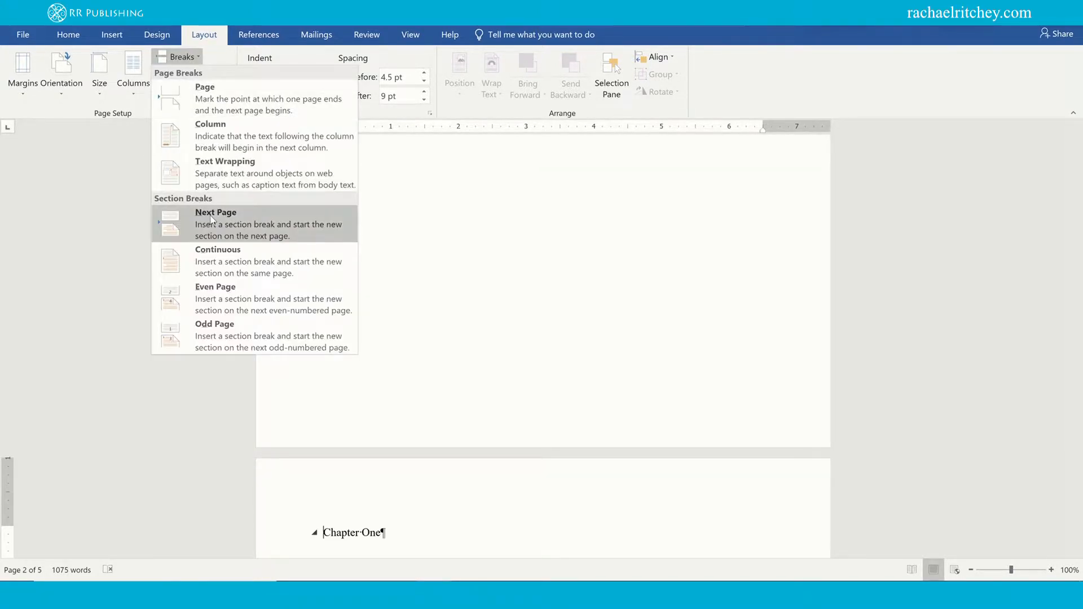
scroll(532, 307, "up", 5)
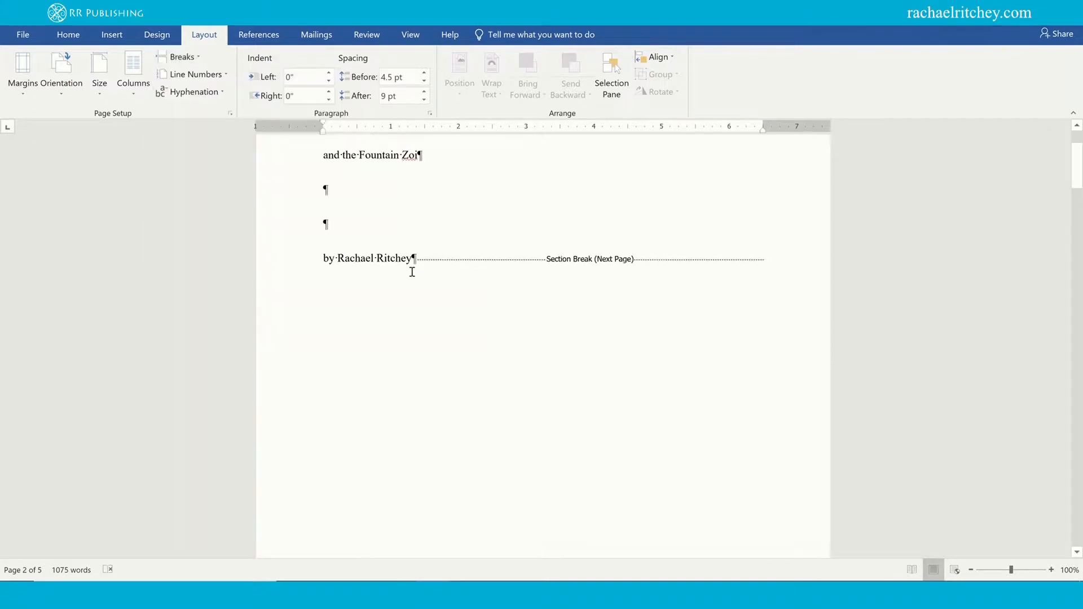
left_click(416, 257)
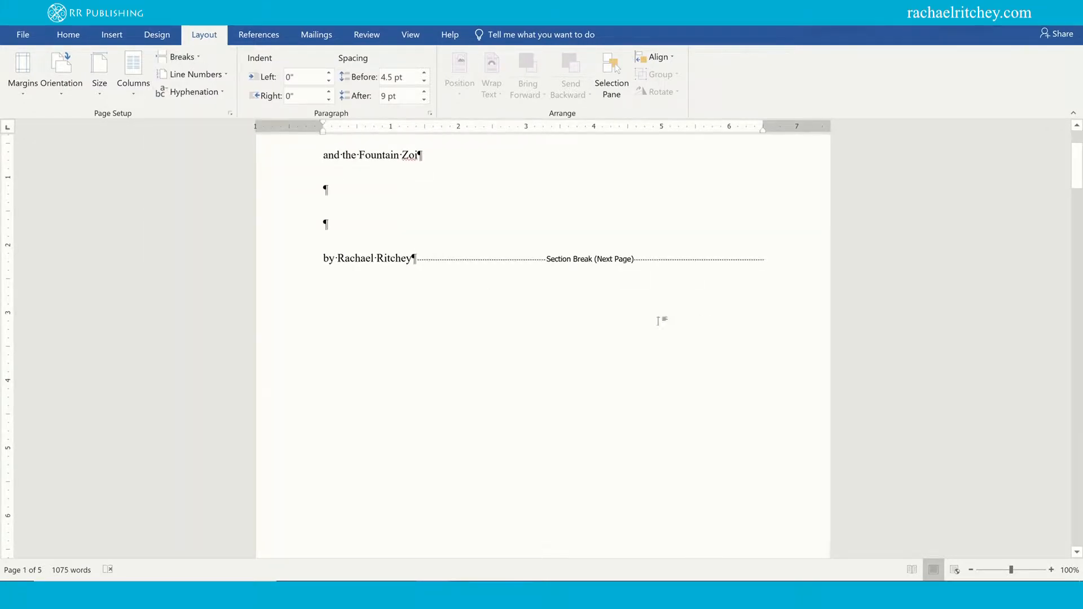
scroll(471, 286, "down", 10)
scroll(472, 289, "down", 3)
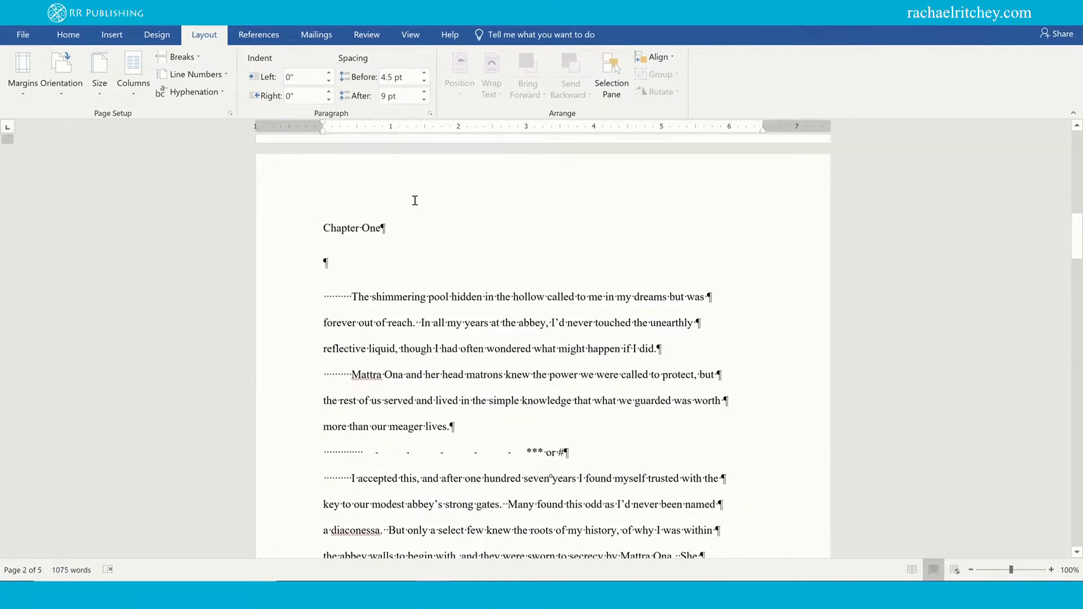
scroll(415, 200, "up", 8)
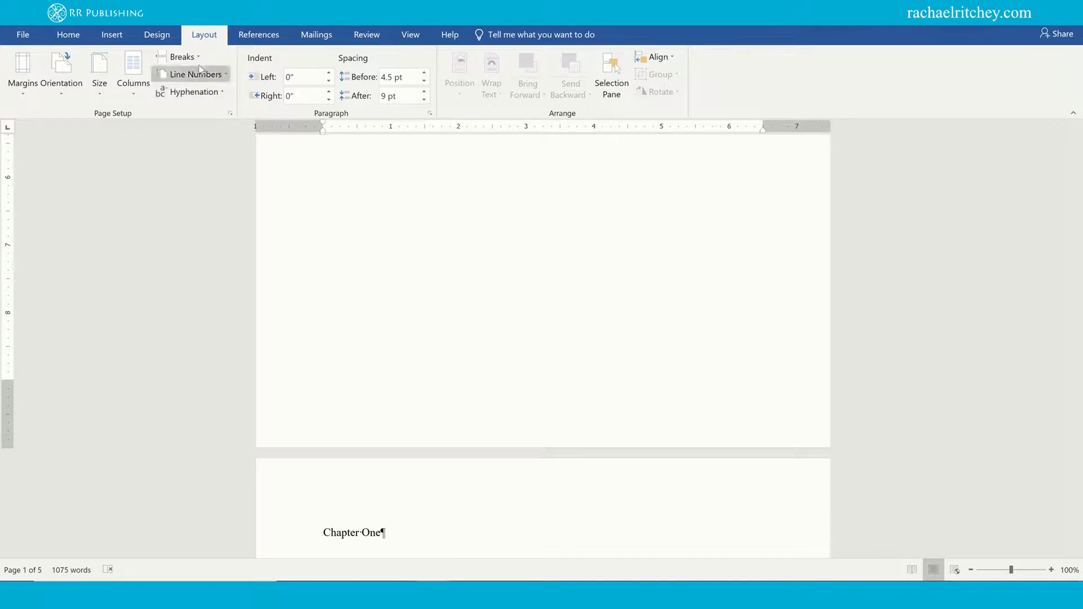
left_click(183, 56)
left_click(198, 229)
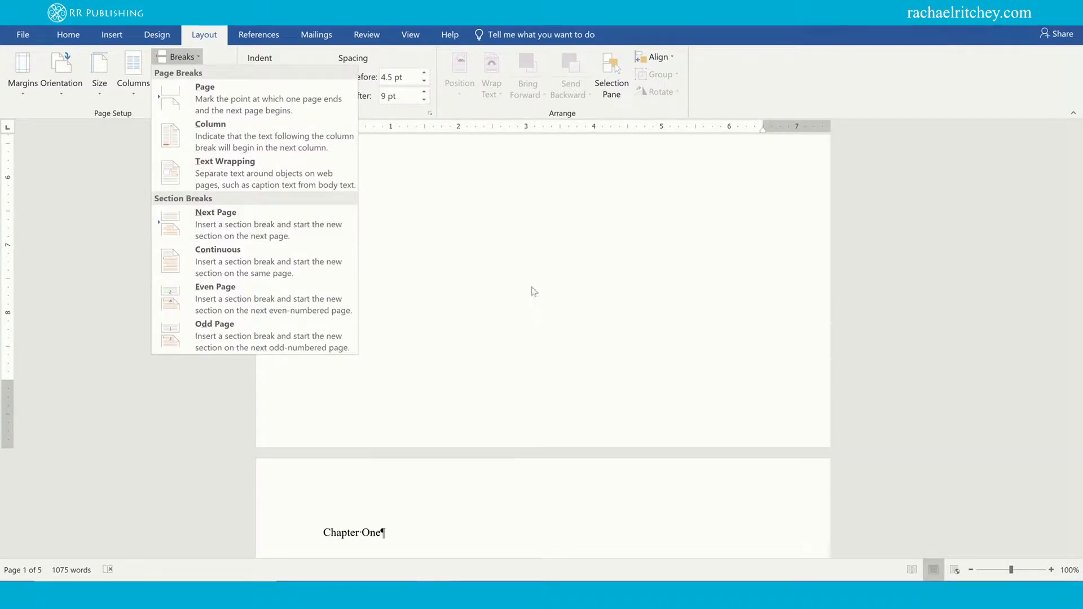
scroll(524, 304, "up", 5)
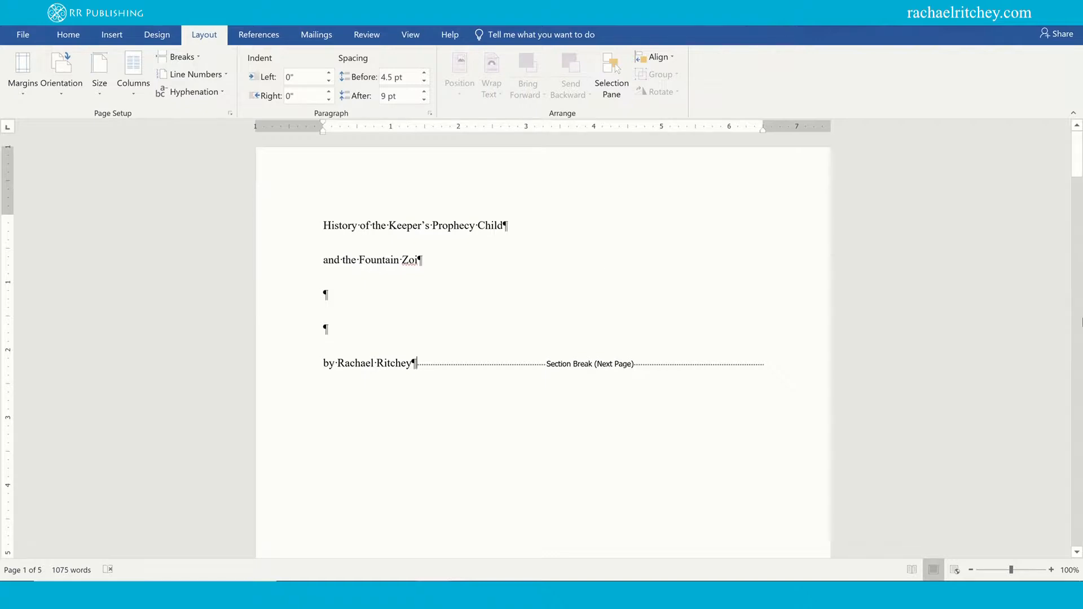
Step: Delete the empty paragraph beneath the Chapter One heading
left_click_drag(1079, 158, 1080, 245)
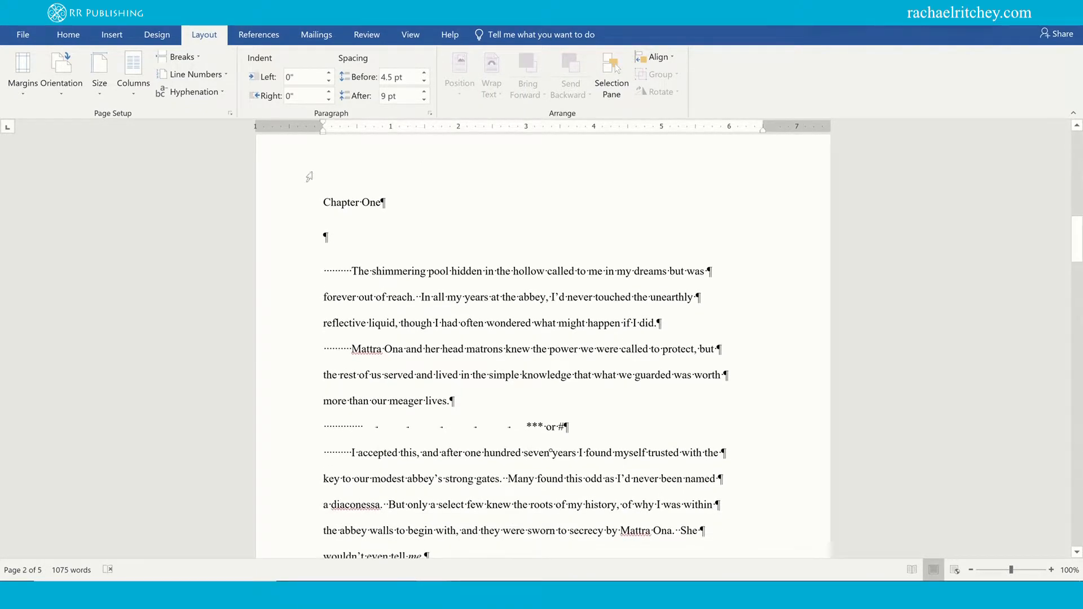
left_click(310, 213)
left_click(389, 227)
left_click_drag(383, 204, 393, 203)
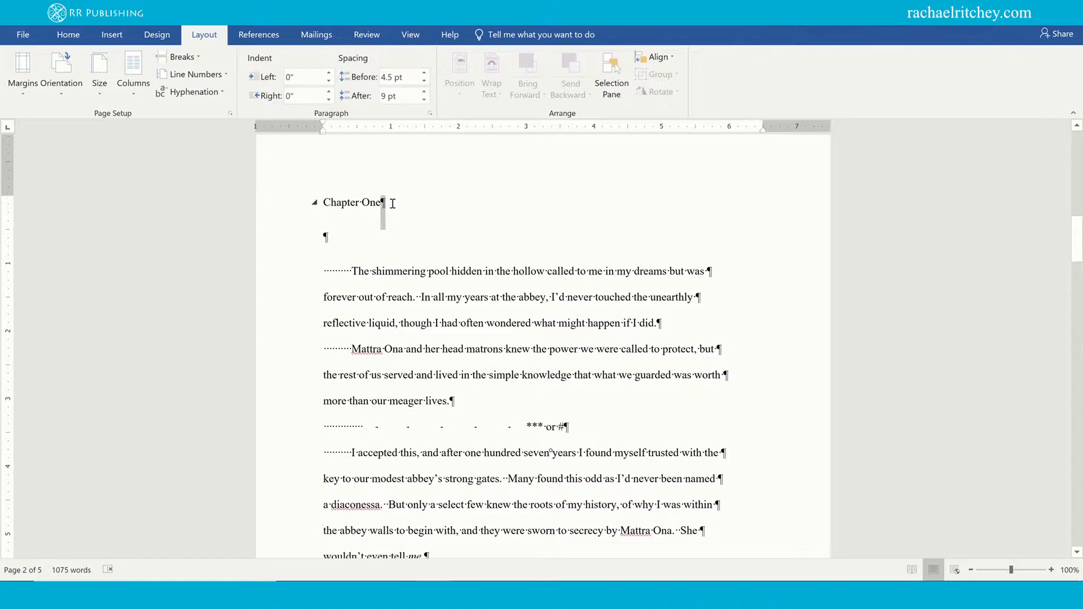
left_click_drag(321, 239, 341, 240)
left_click(331, 238)
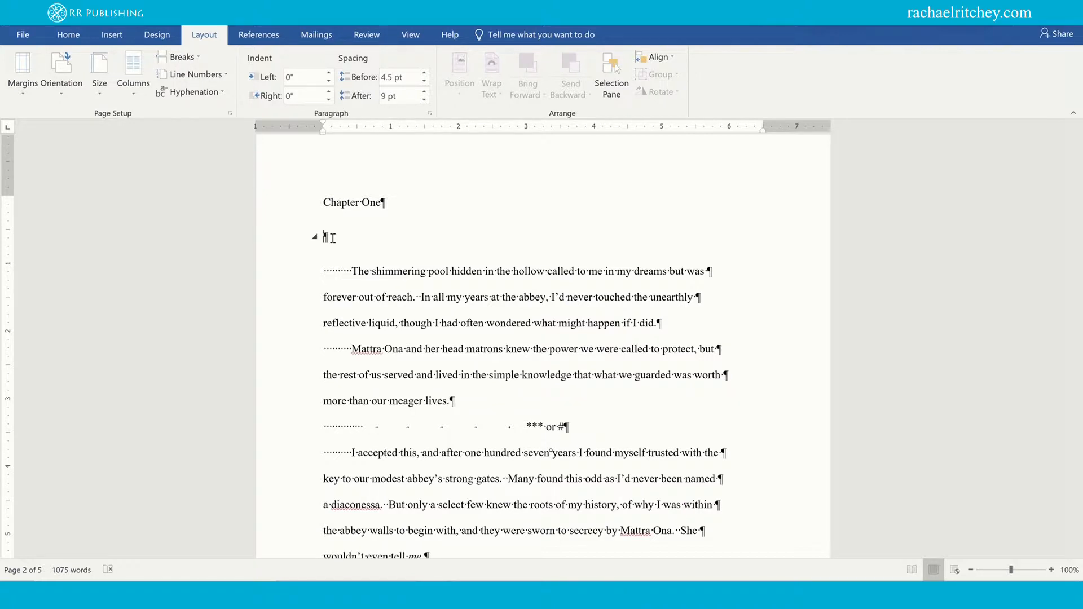
key("Delete")
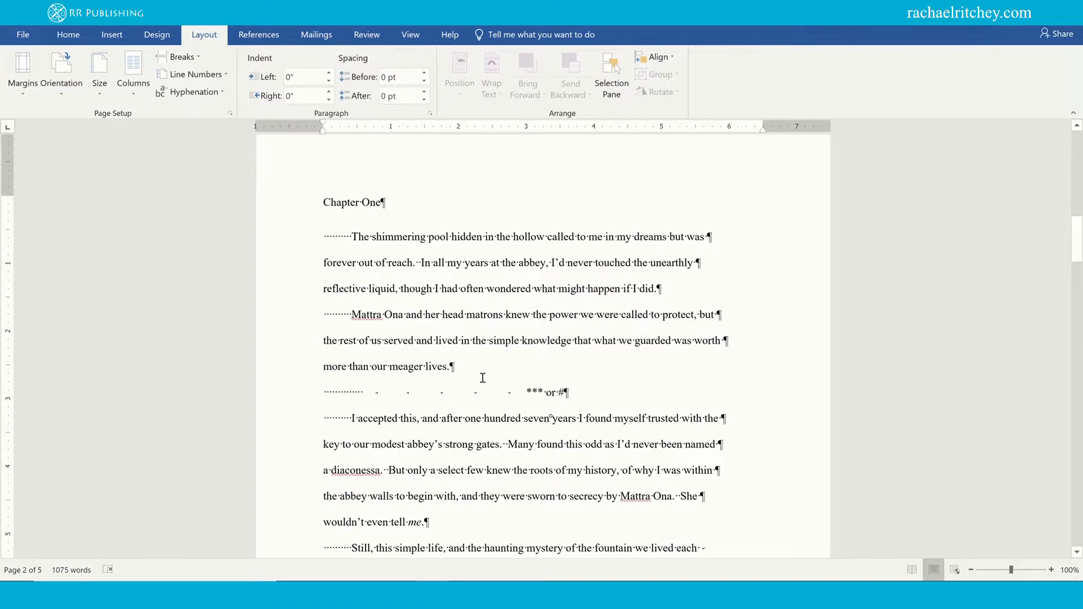
Step: Examine the scene break line and the paragraph marks that end each line in Chapter One's opening paragraphs
left_click_drag(566, 392, 527, 391)
left_click(526, 392)
left_click_drag(725, 314, 727, 314)
left_click_drag(708, 237, 704, 263)
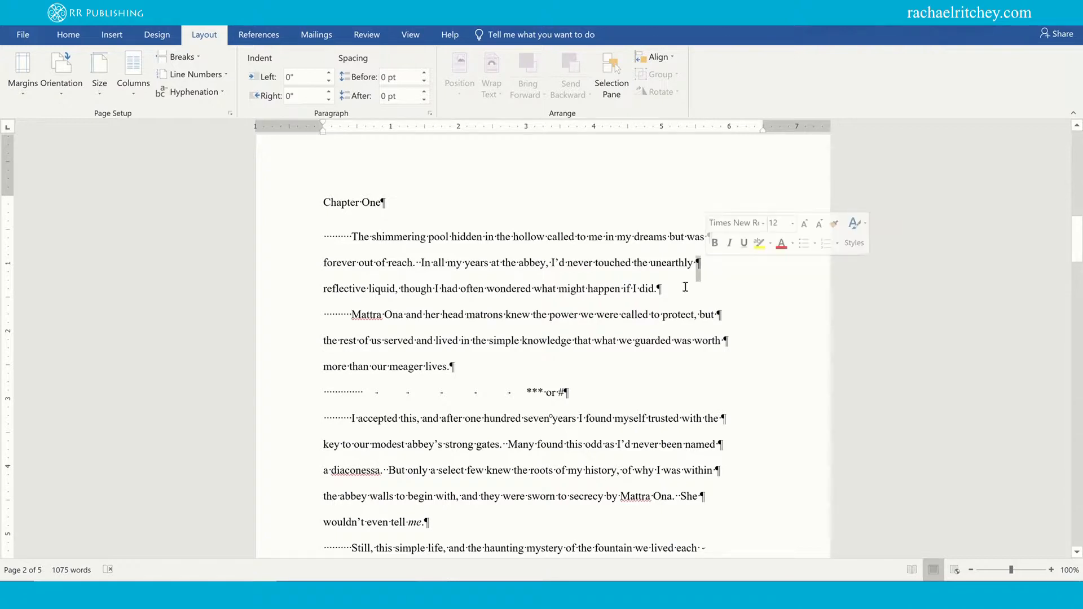
left_click_drag(655, 288, 663, 289)
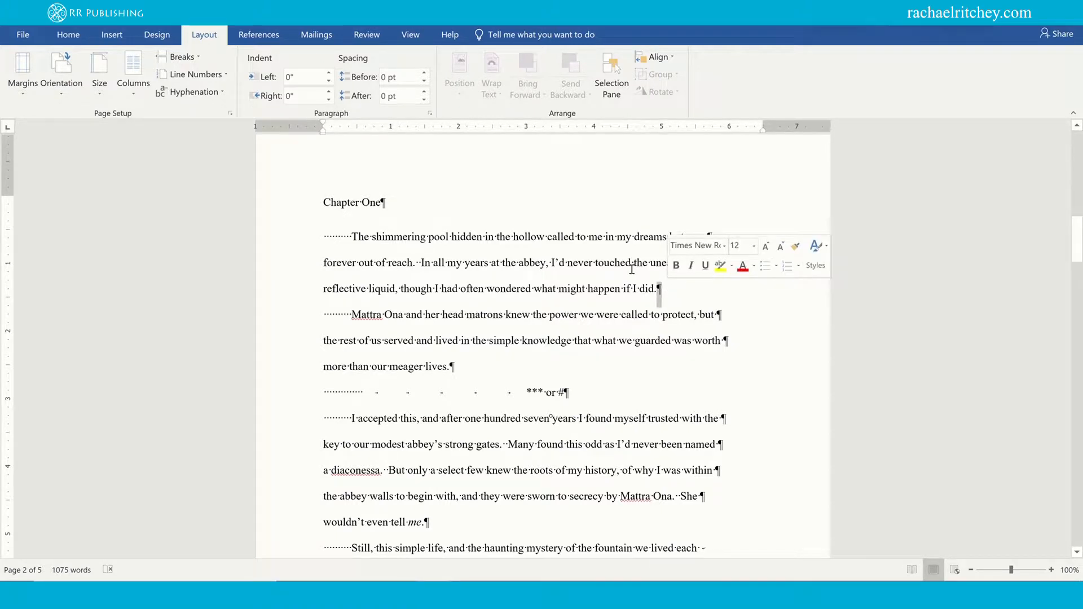
left_click(614, 237)
left_click_drag(706, 240, 715, 237)
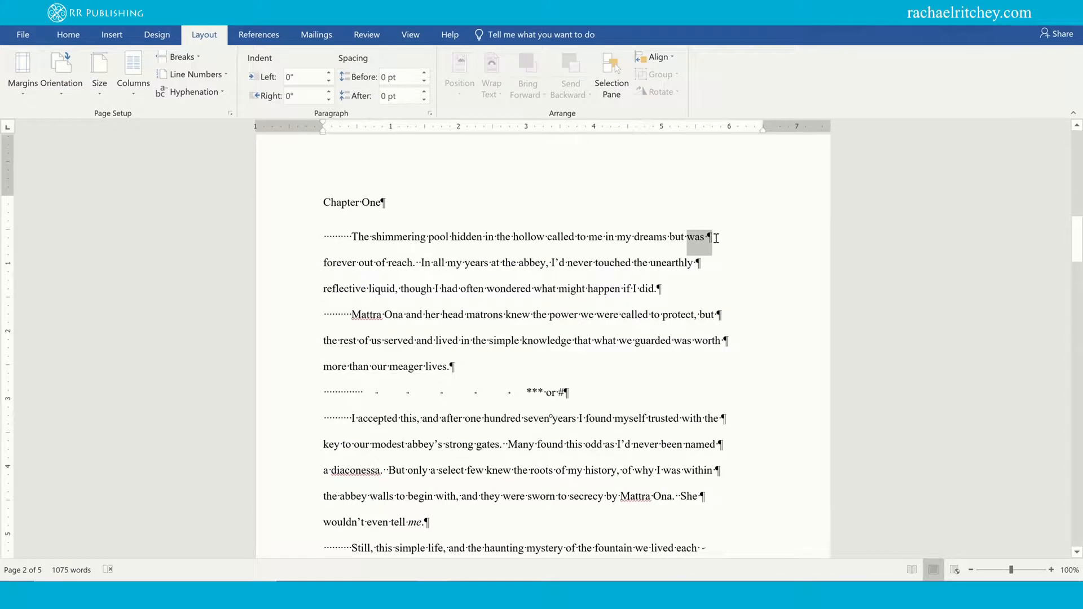
left_click(709, 235)
scroll(527, 255, "down", 2)
scroll(395, 197, "up", 2)
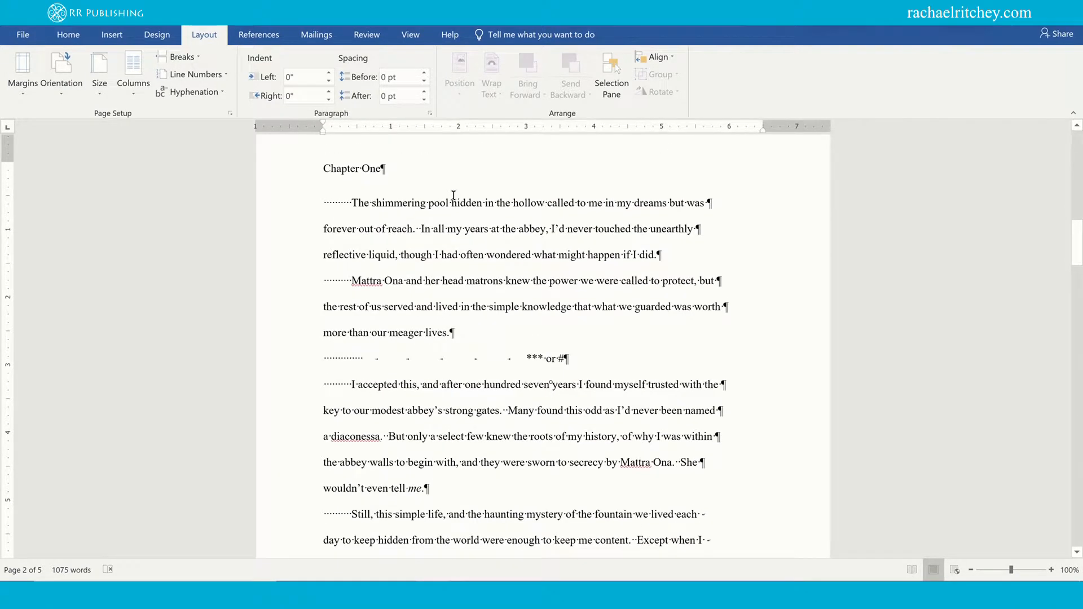
scroll(666, 266, "down", 2)
scroll(694, 214, "up", 1)
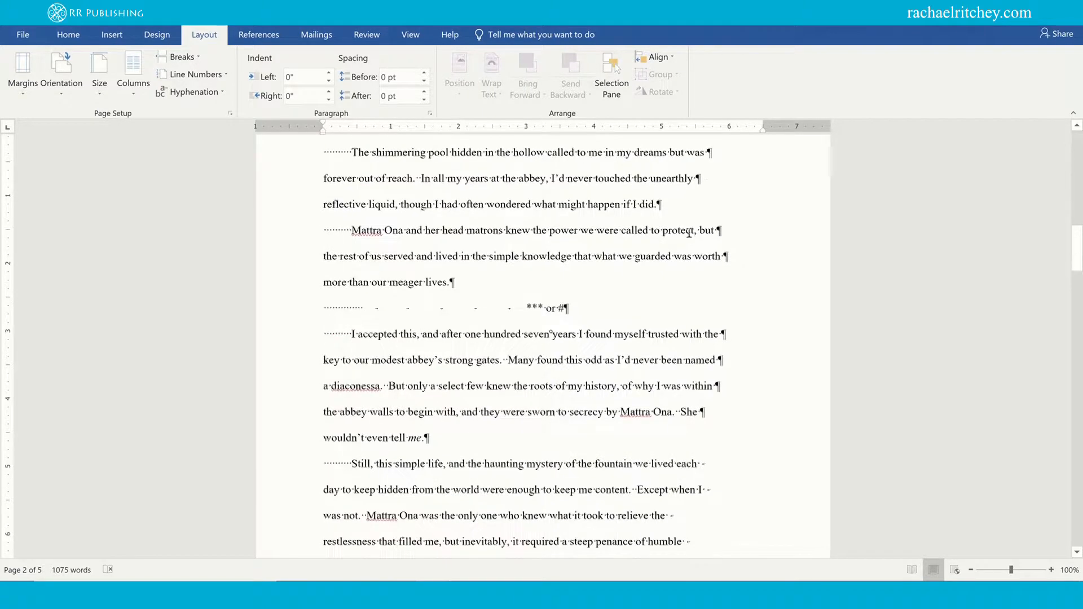
left_click(710, 171)
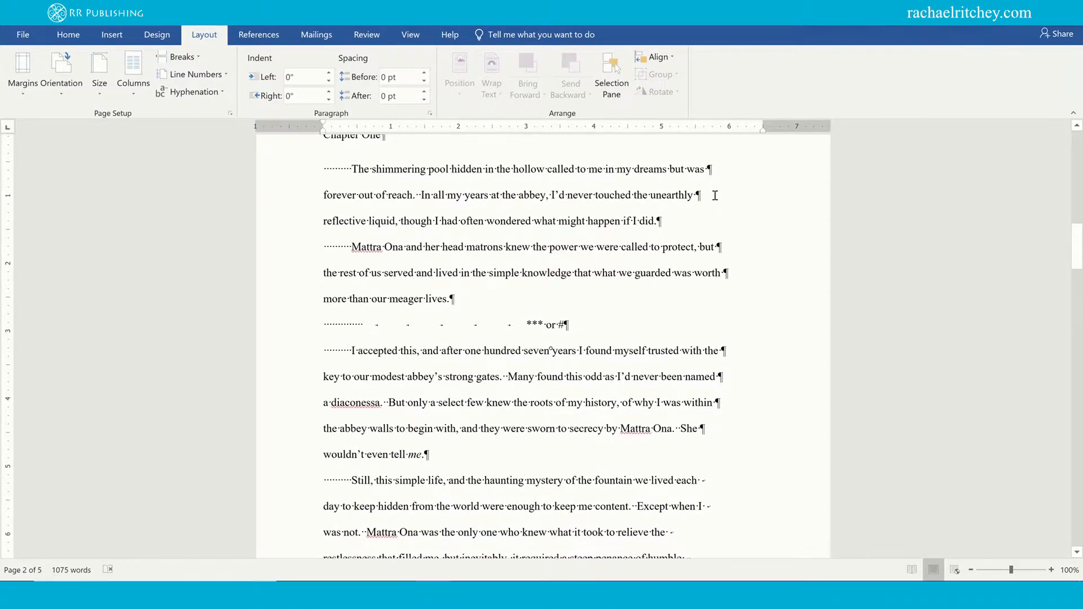
Step: Remove the stray mid-sentence paragraph marks from Chapter One's first two paragraphs so each runs as continuous text
key("Delete")
left_click(644, 196)
key("Delete")
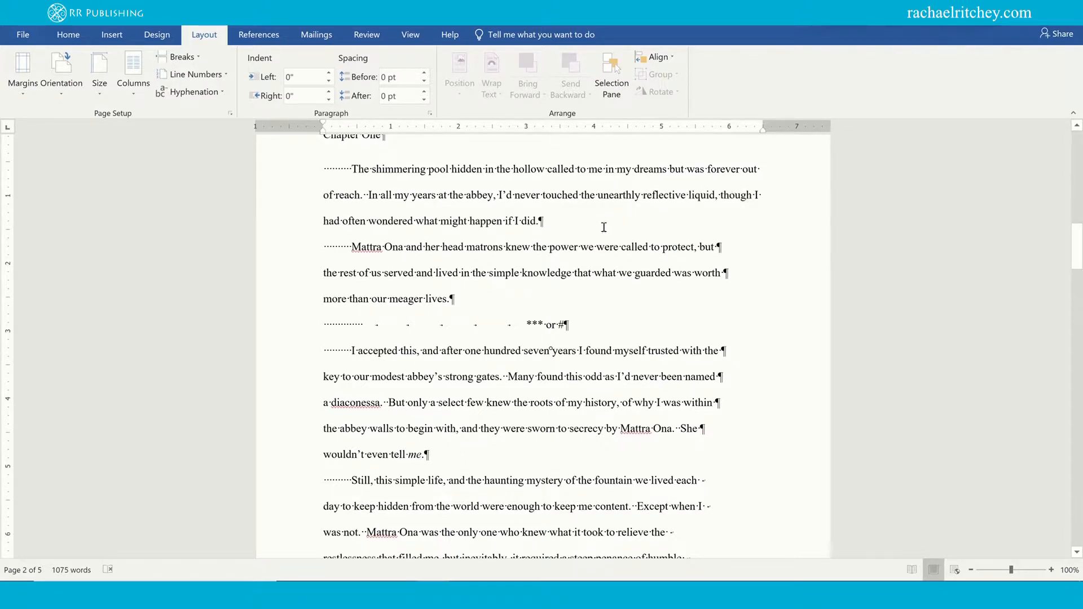
left_click(719, 246)
key("Delete")
left_click(679, 273)
key("Delete")
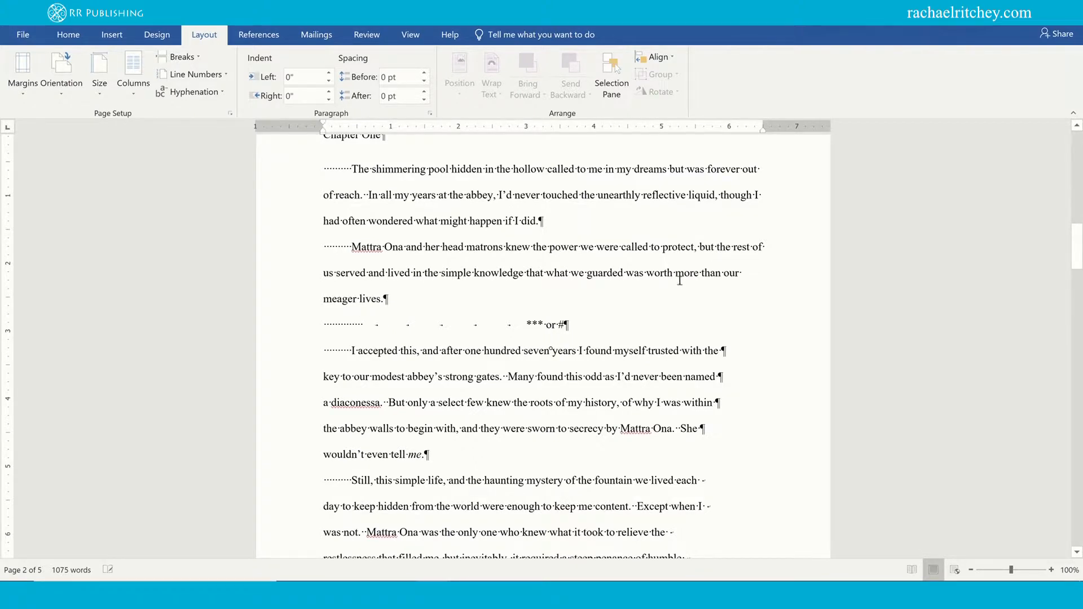
Step: Remove the stray line-end paragraph marks within the paragraph beginning "I accepted this", keeping its final mark
left_click(721, 352)
key("Delete")
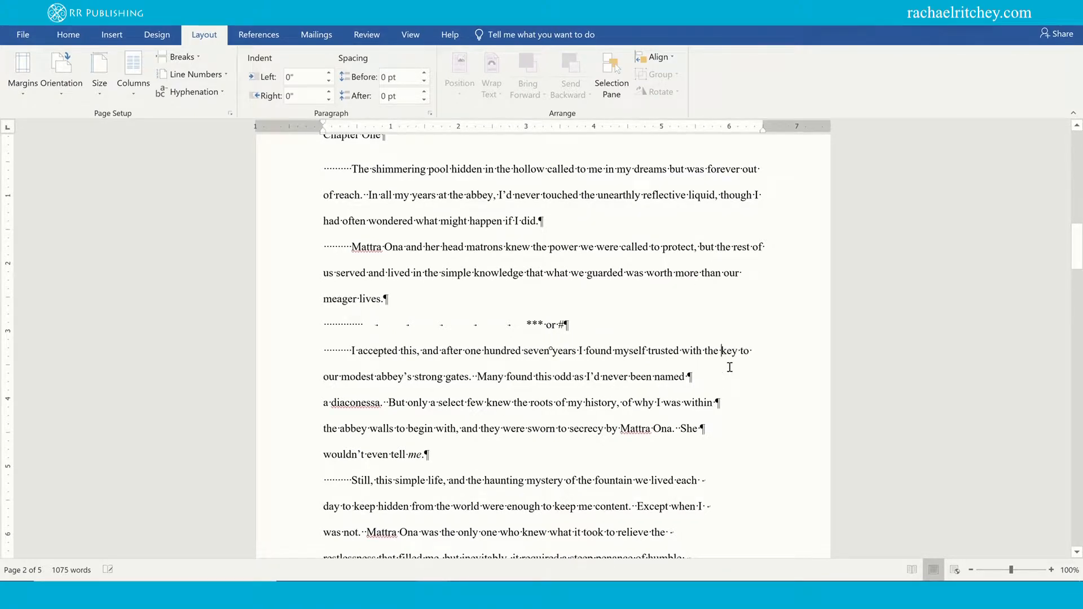
left_click(690, 378)
key("Delete")
left_click(651, 402)
key("Delete")
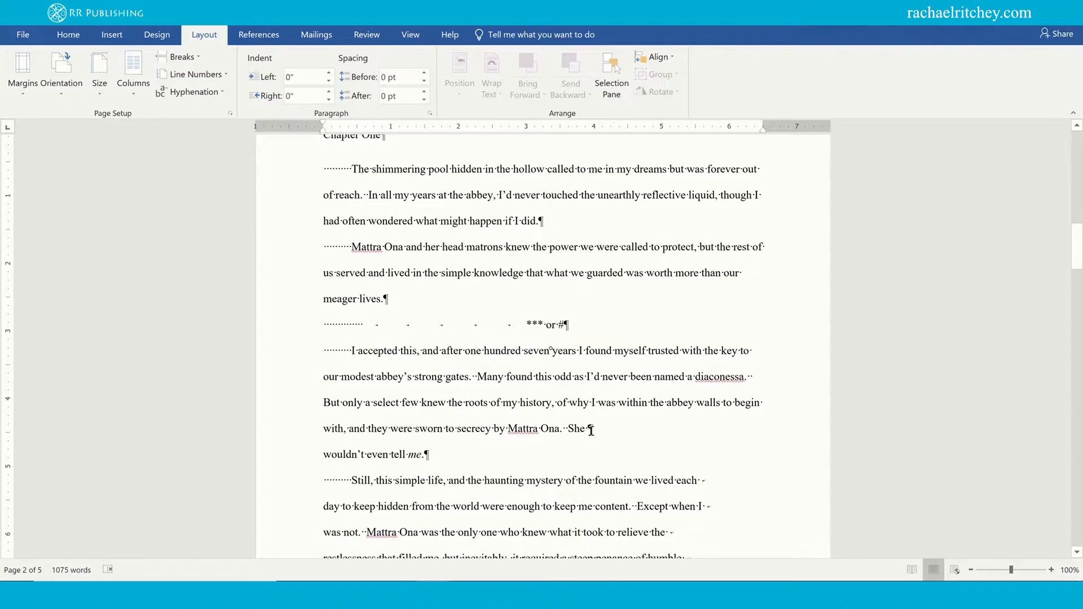
left_click(590, 429)
key("Delete")
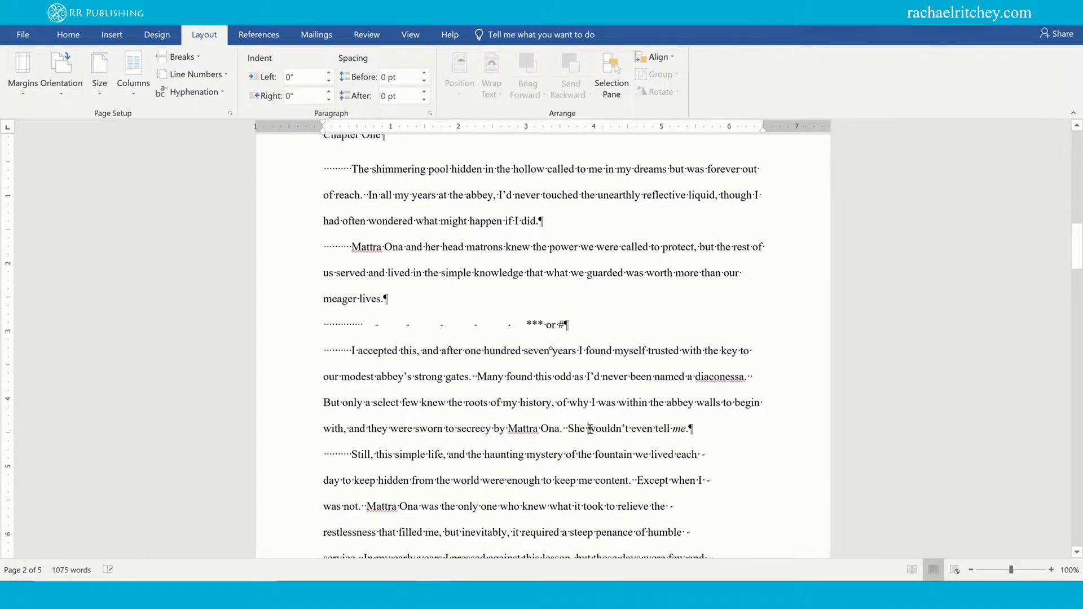
Step: Examine the line-end marks in the "Still, this simple life" paragraph and the paragraph mark closing it
scroll(729, 420, "down", 1)
scroll(728, 420, "down", 2)
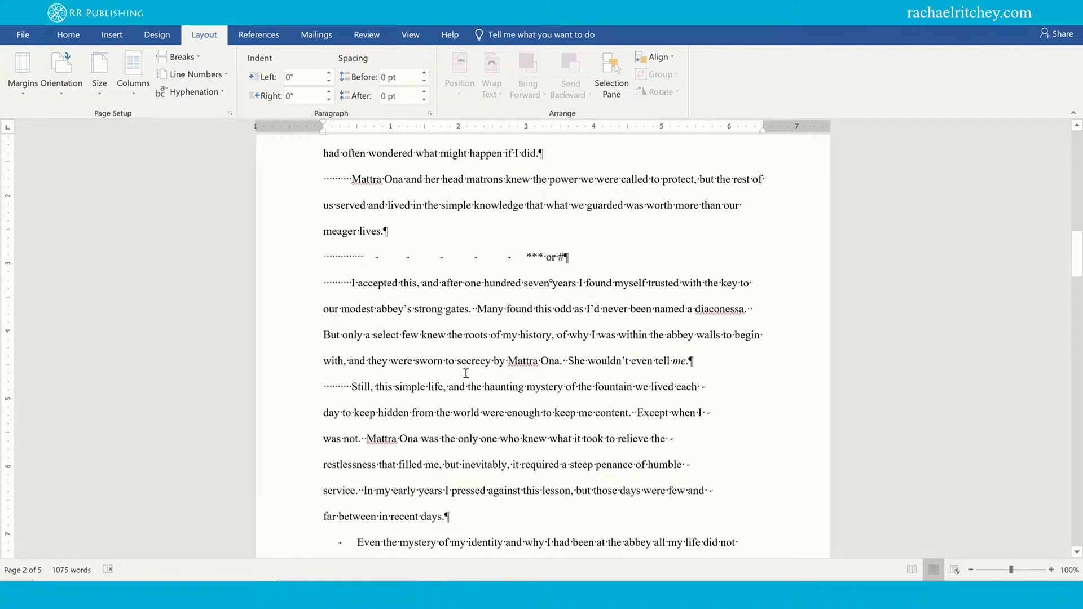
scroll(423, 420, "down", 3)
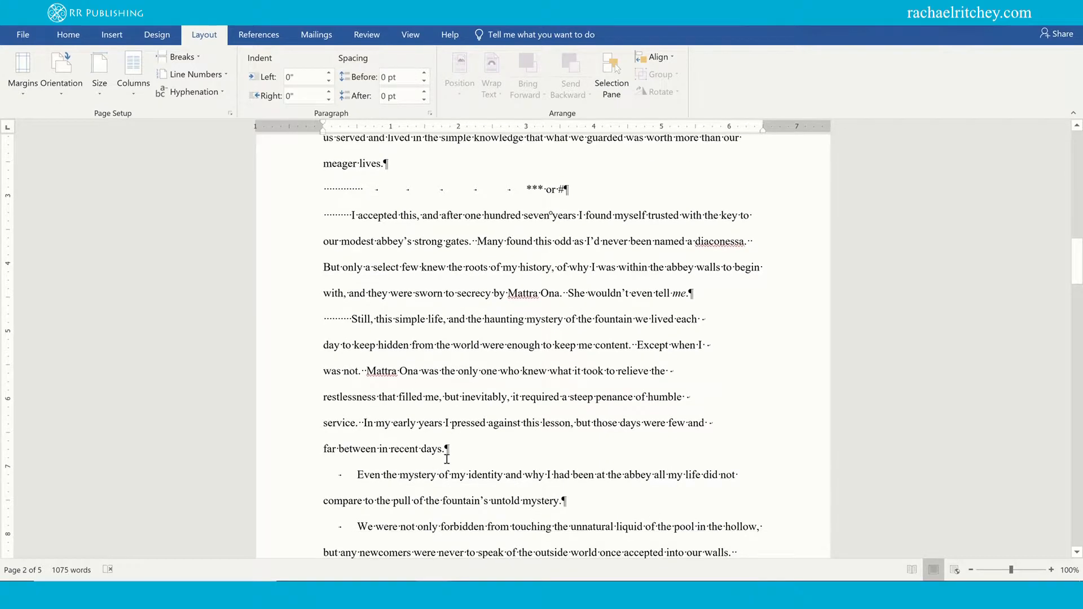
left_click_drag(445, 449, 458, 447)
scroll(491, 395, "up", 7)
scroll(485, 391, "up", 2)
scroll(490, 399, "down", 8)
scroll(494, 387, "down", 2)
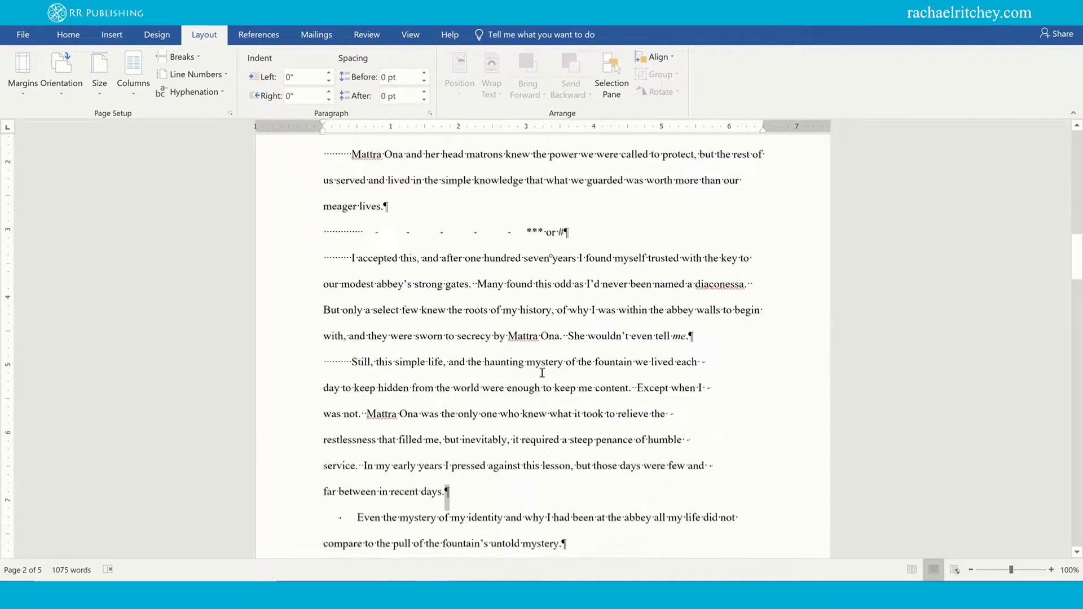
scroll(748, 291, "down", 1)
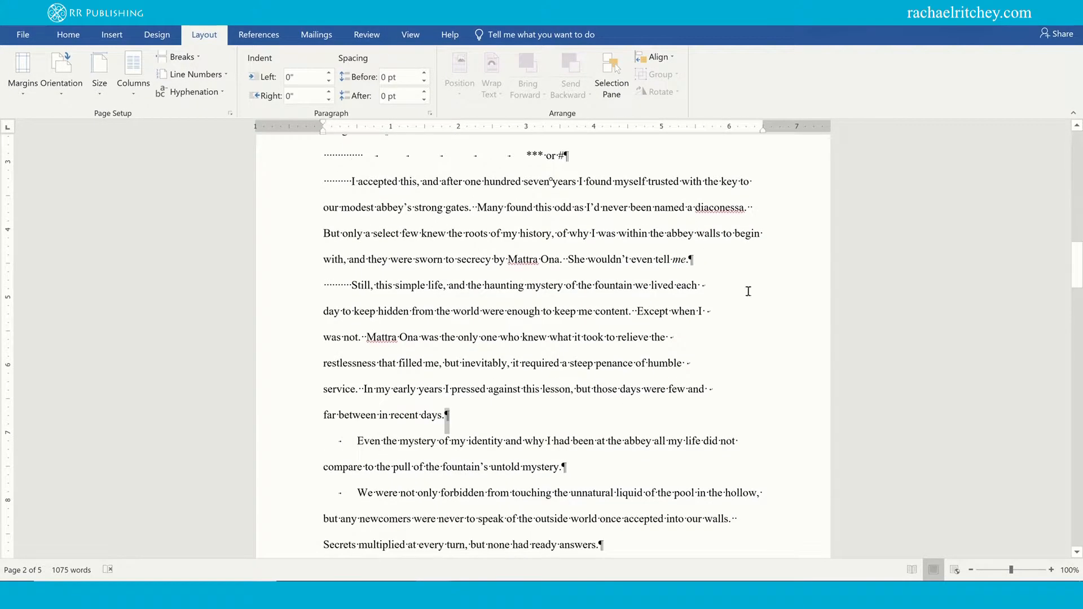
Step: Delete the manual line breaks within the "Still, this simple life" paragraph so its sentences flow continuously
left_click(709, 286)
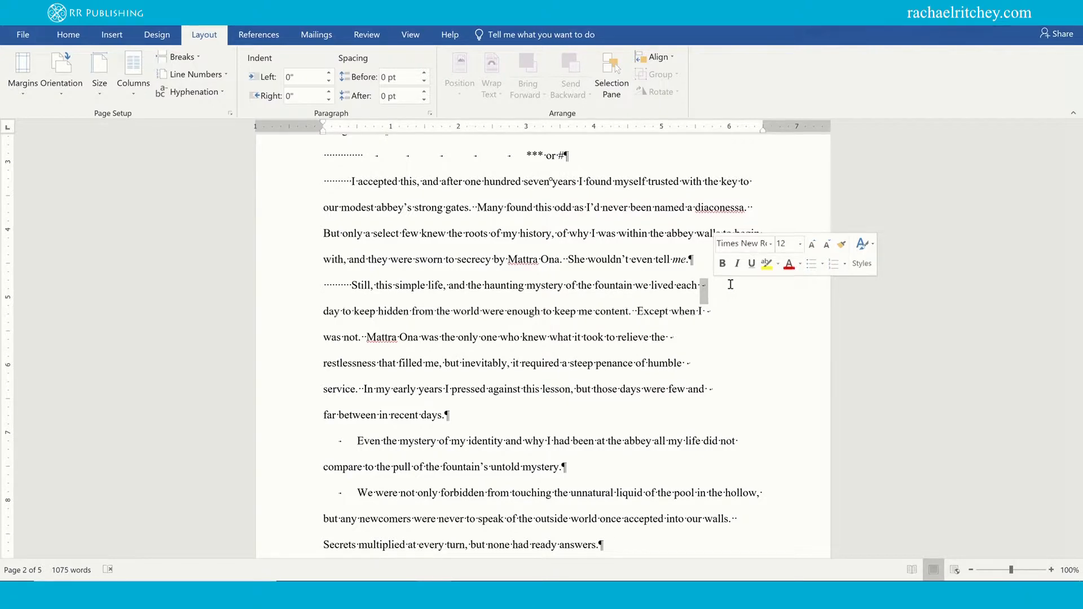
key("Delete")
left_click(655, 310)
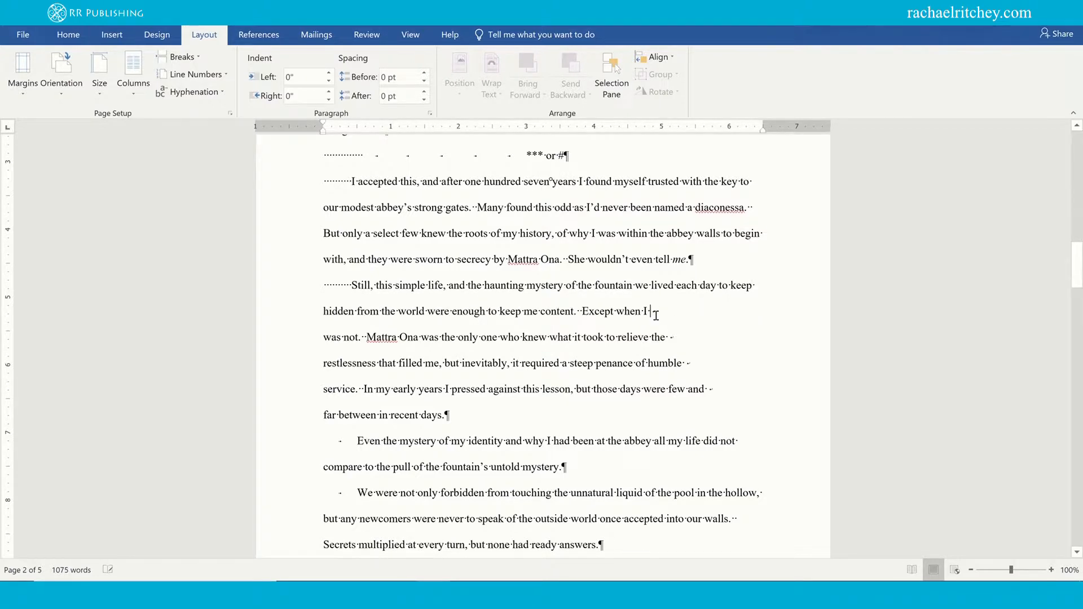
key("Delete")
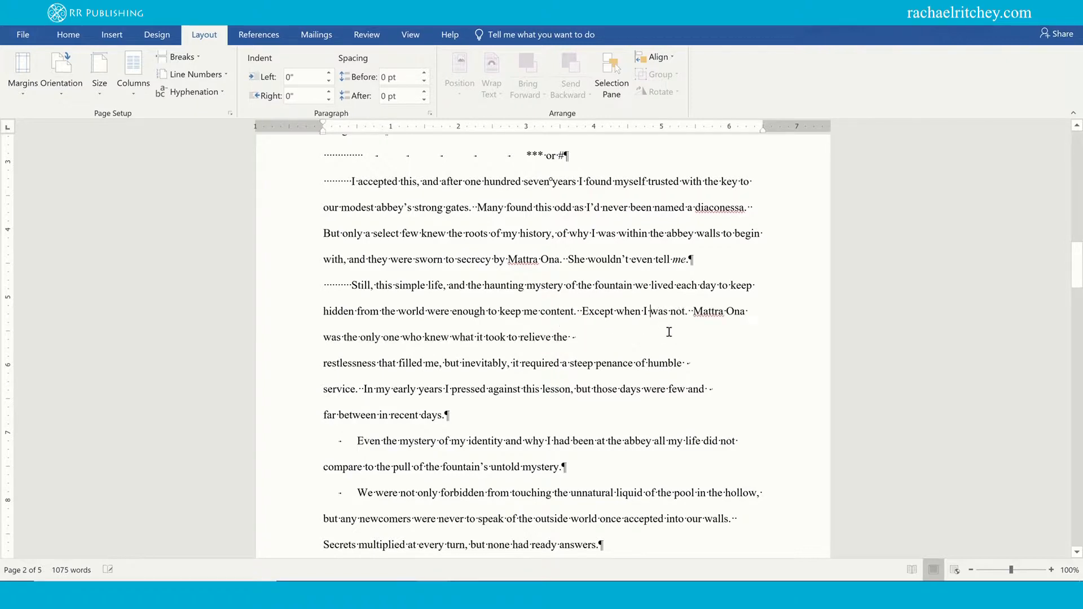
left_click(573, 336)
key("Delete")
left_click(500, 363)
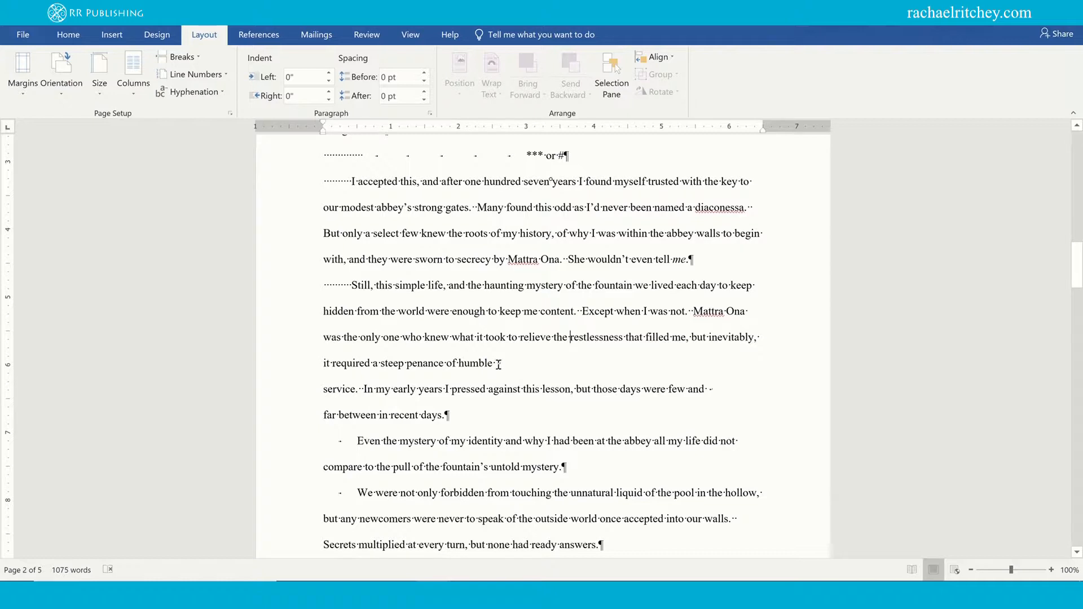
key("Delete")
left_click(438, 388)
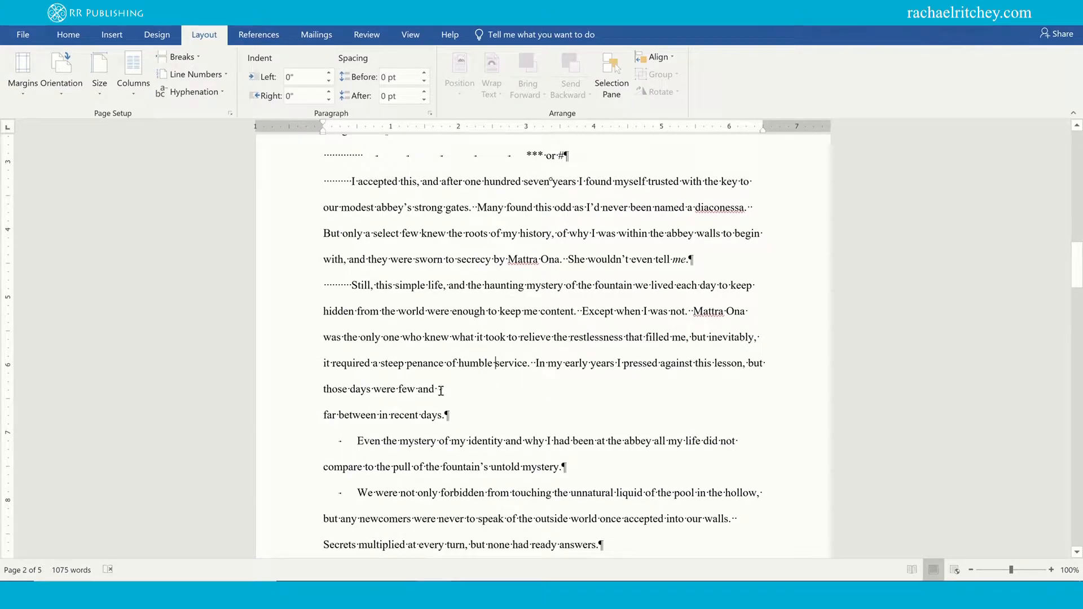
key("Delete")
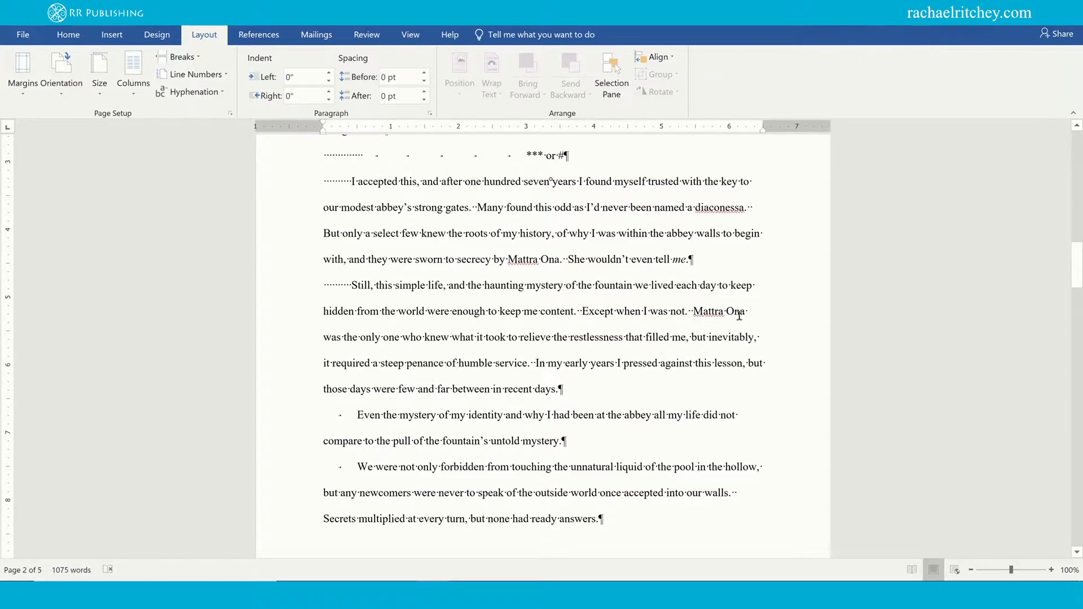
Step: Try a paragraph break after "forever out" in Chapter One's first paragraph, and remove it again
scroll(774, 251, "up", 4)
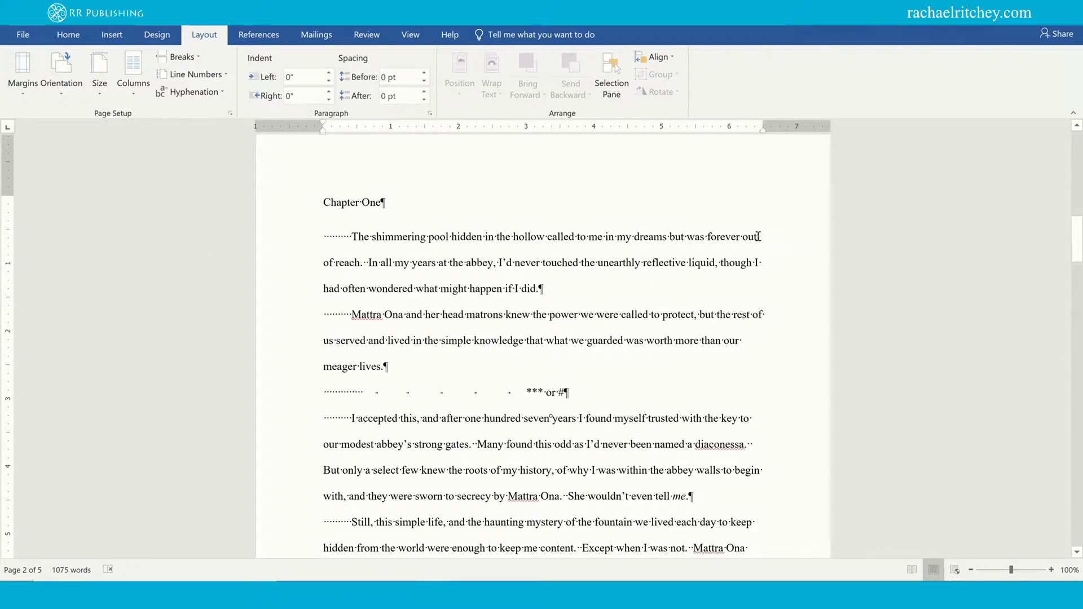
left_click(760, 237)
key("Return")
key("BackSpace")
Step: Check the paragraph mark ending Chapter One's first paragraph and select the run of spaces indenting its first line
double_click(542, 289)
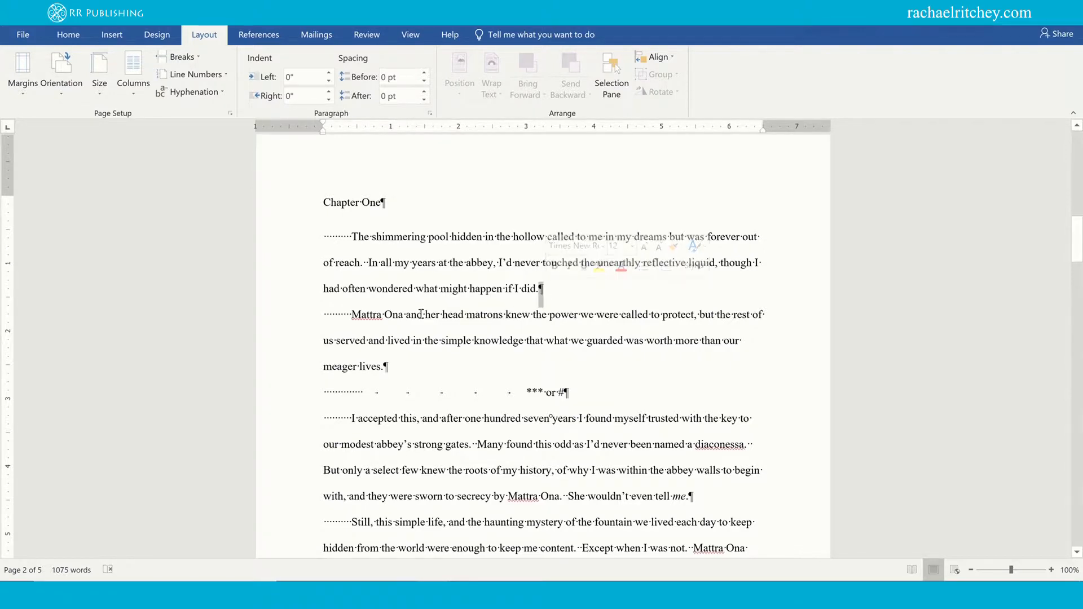
left_click(353, 314)
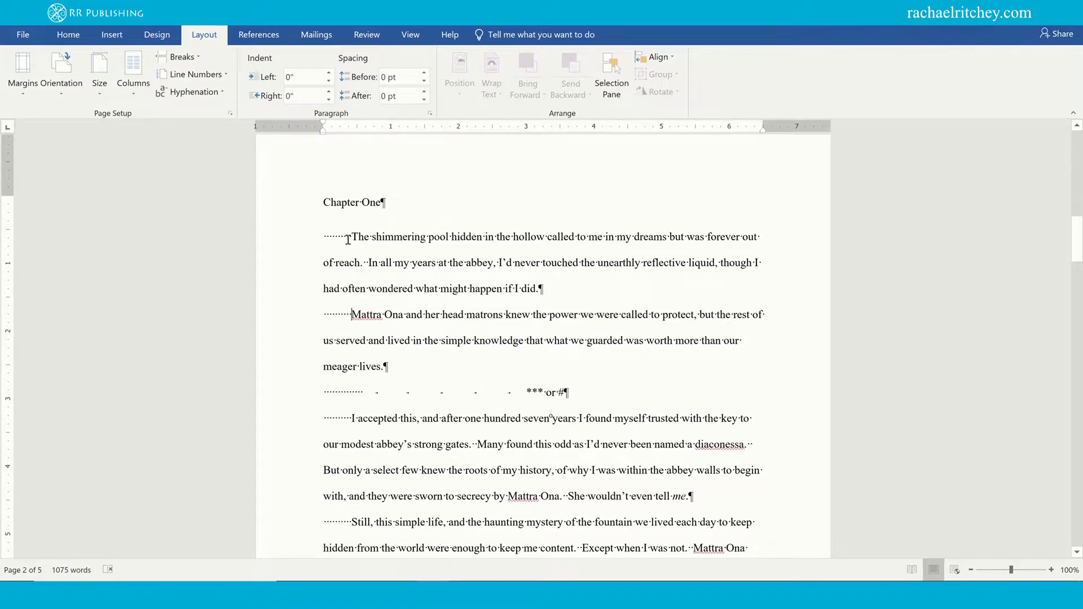
left_click_drag(352, 240, 320, 241)
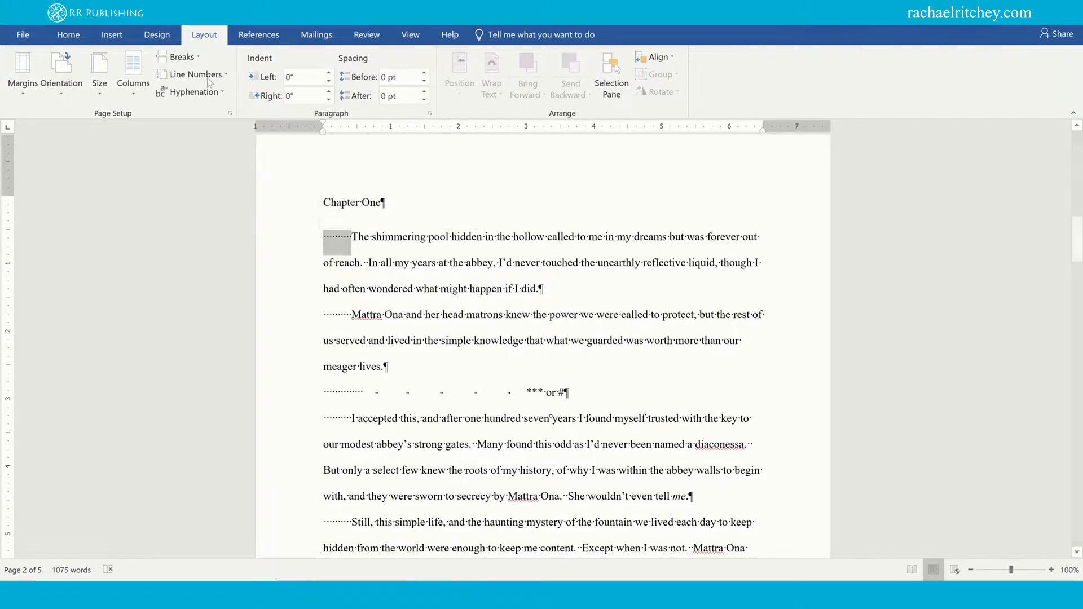
mouse_move(324, 125)
left_mouse_down()
mouse_move(357, 126)
mouse_move(322, 124)
left_mouse_up()
Step: Open the document search, widen its pane, and search for "the"
left_click(68, 35)
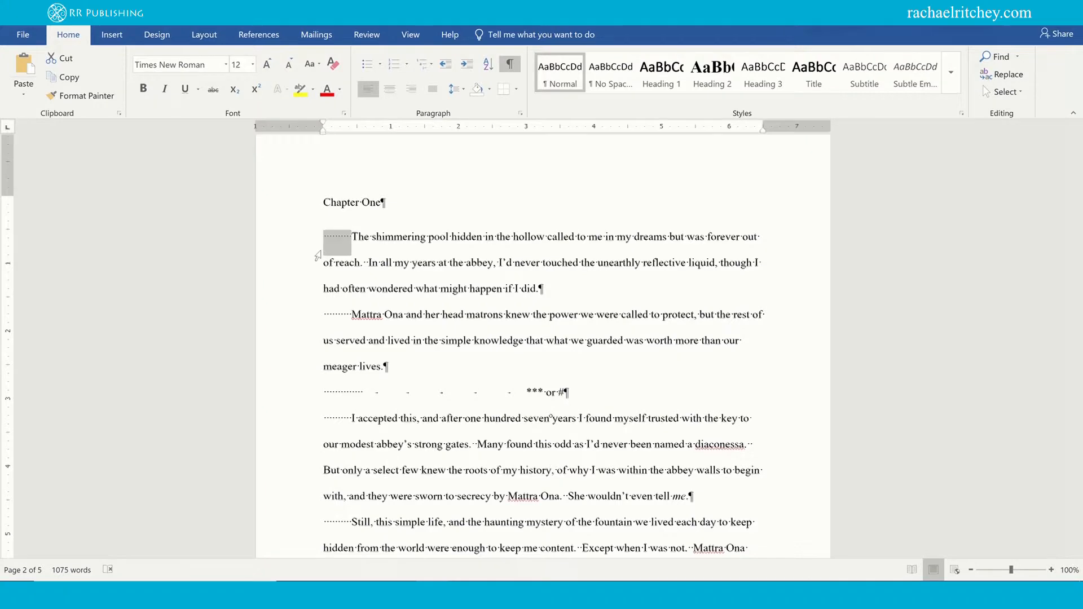
key("ctrl+f")
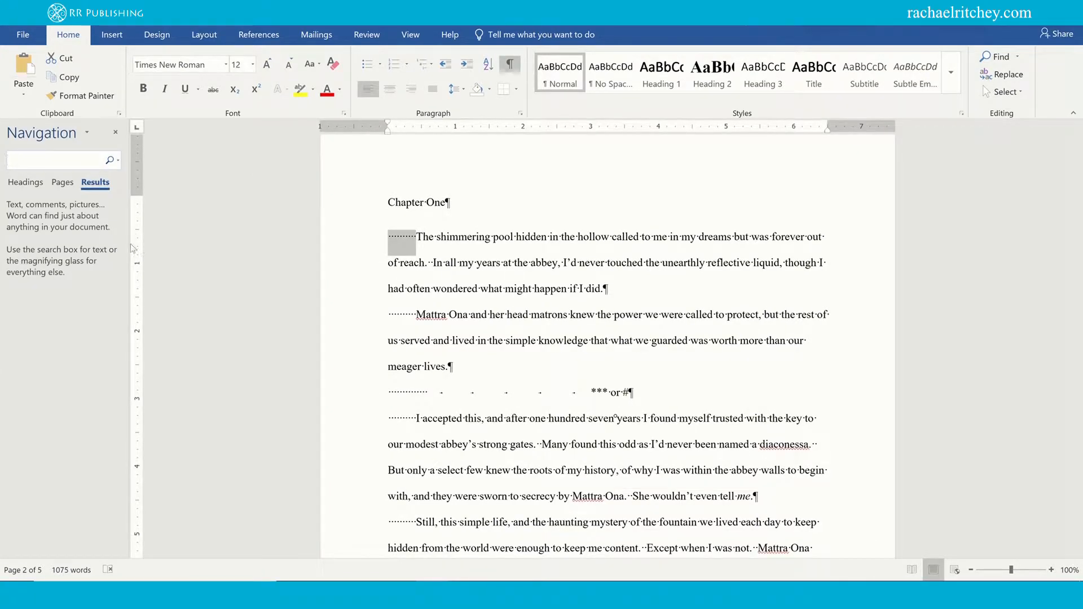
left_click_drag(130, 244, 208, 264)
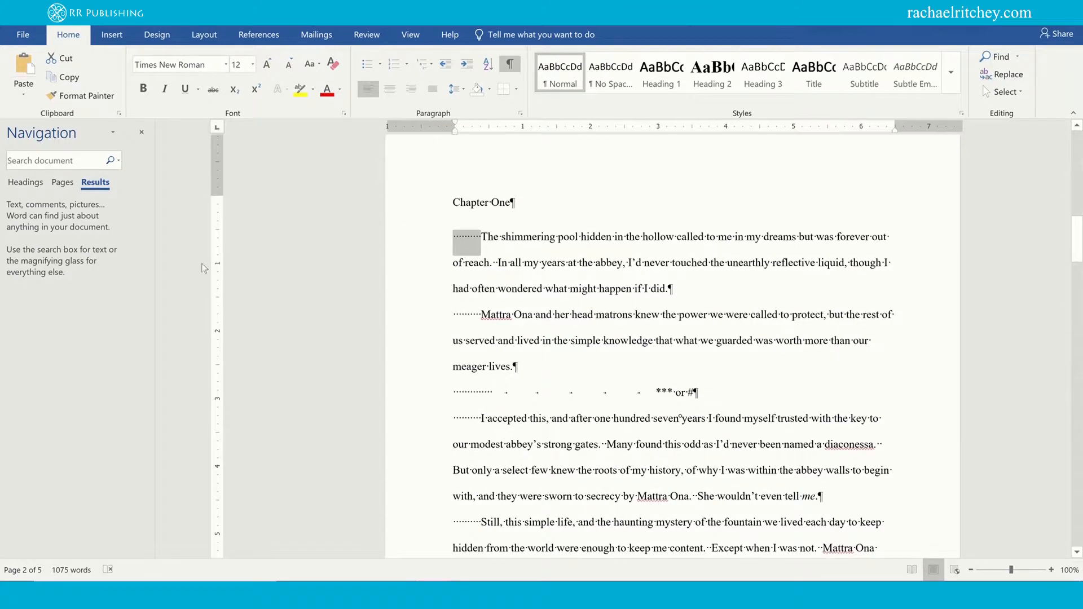
left_click(37, 160)
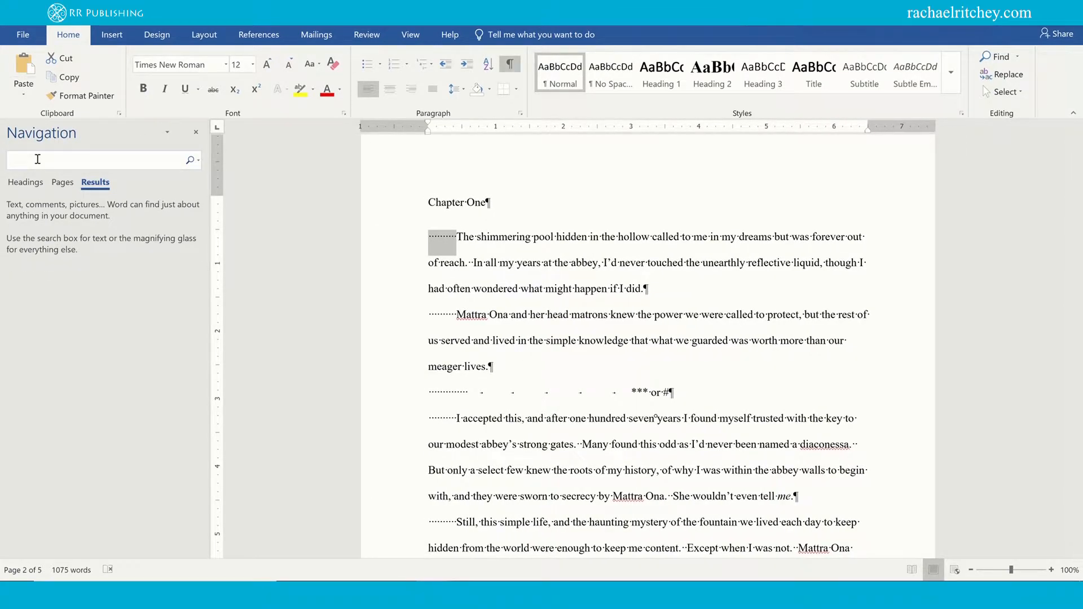
type("the")
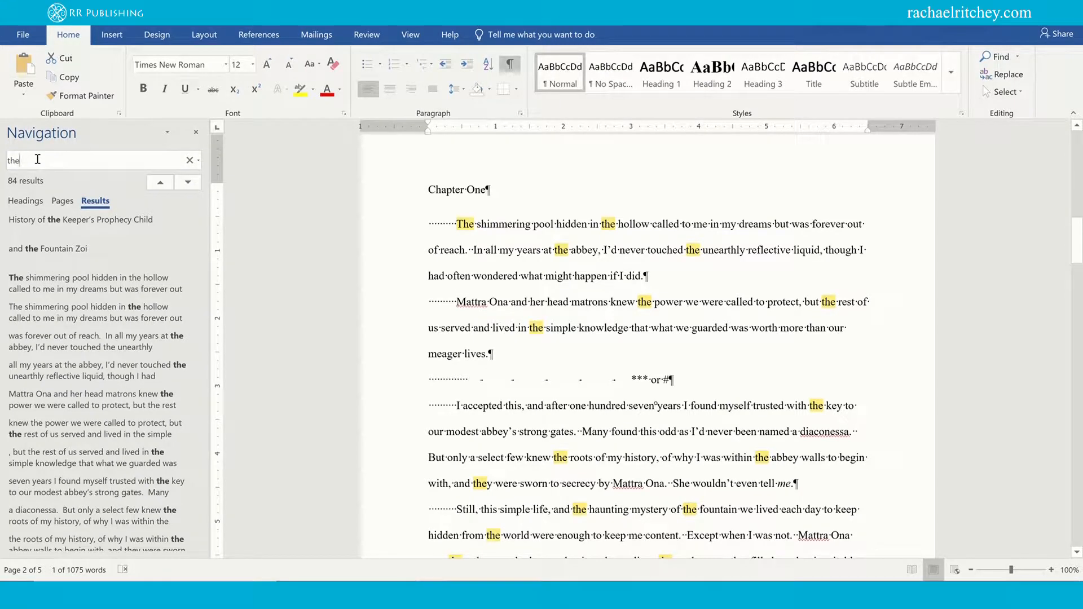
Step: Clear the search term, search for "the" again, and review the list of matches
key("BackSpace")
key("BackSpace")
key("BackSpace")
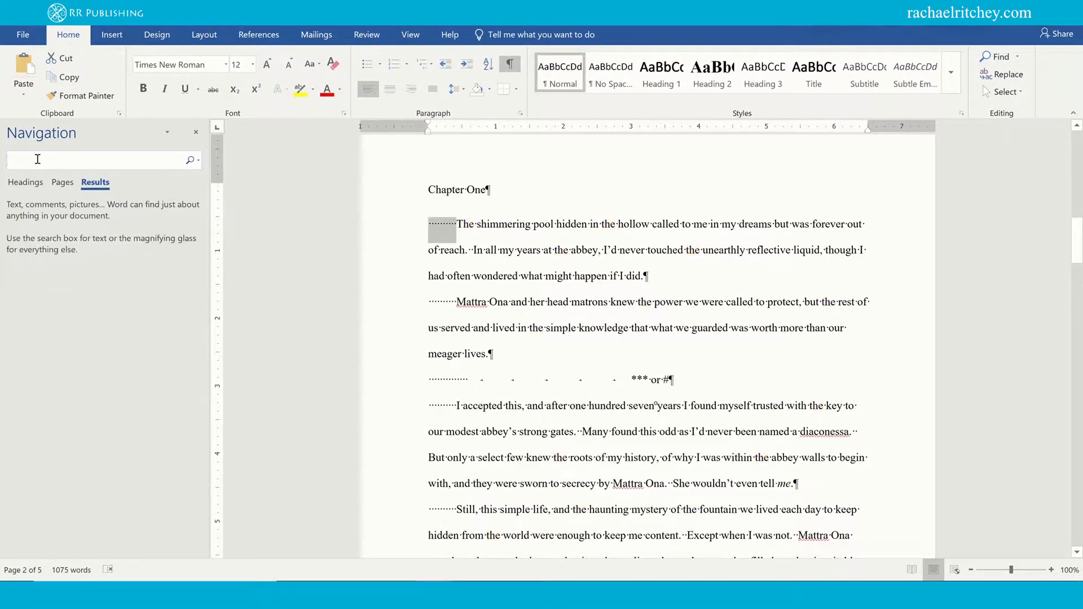
type("the")
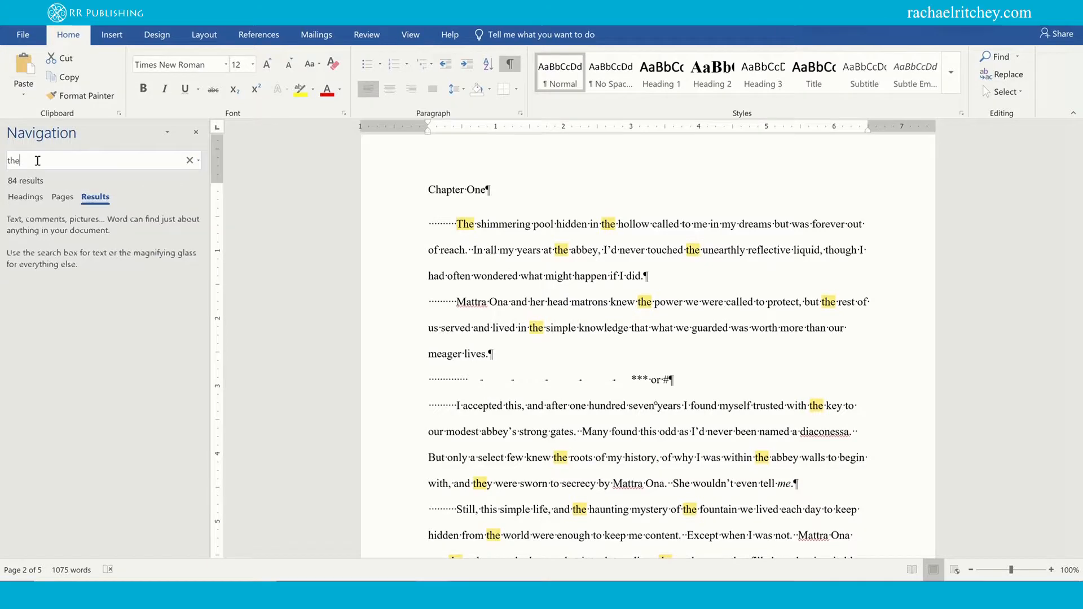
scroll(96, 348, "down", 3)
scroll(95, 347, "down", 15)
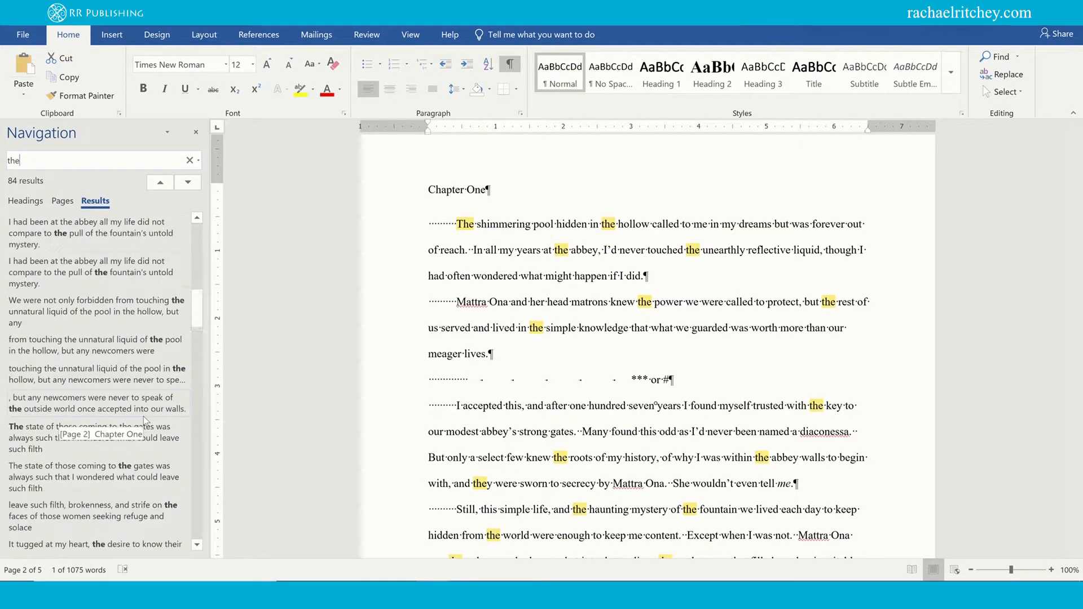
scroll(144, 420, "up", 10)
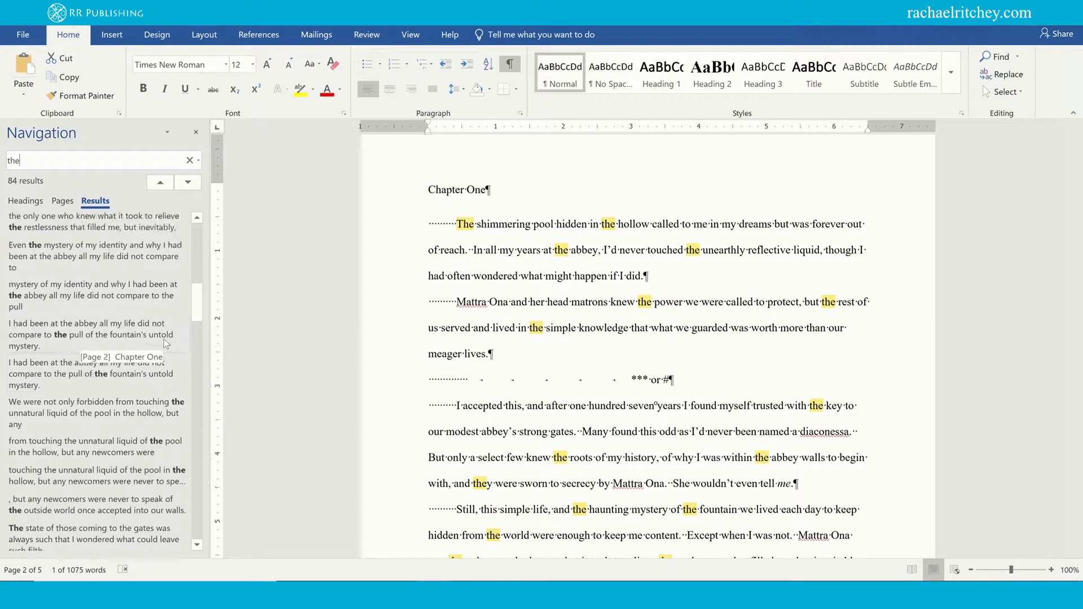
scroll(168, 346, "up", 7)
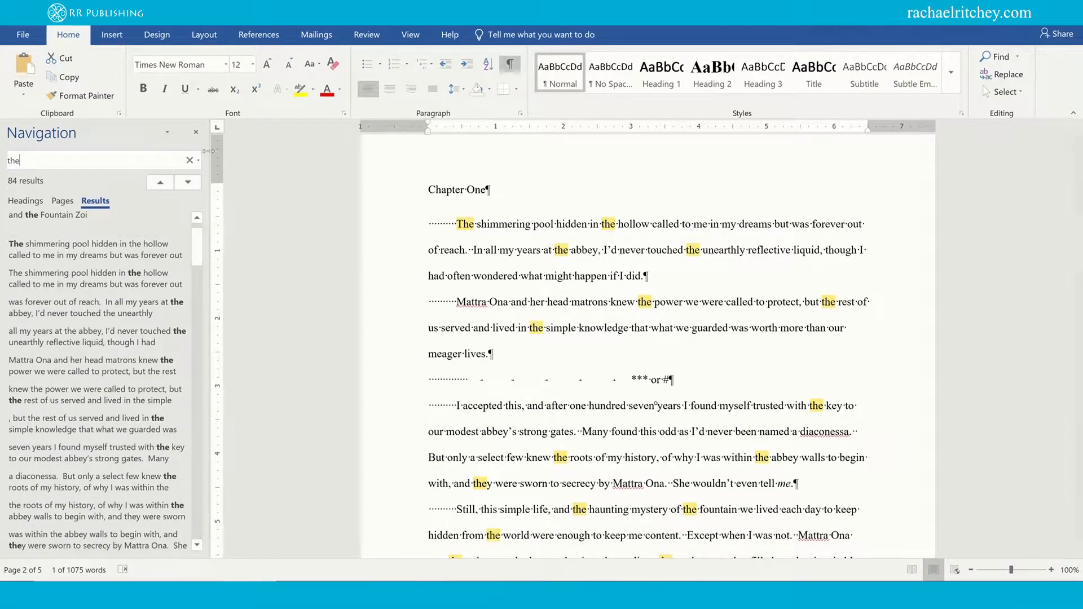
Step: Clear the document search and open Find and Replace for replacing text
key("BackSpace")
key("BackSpace")
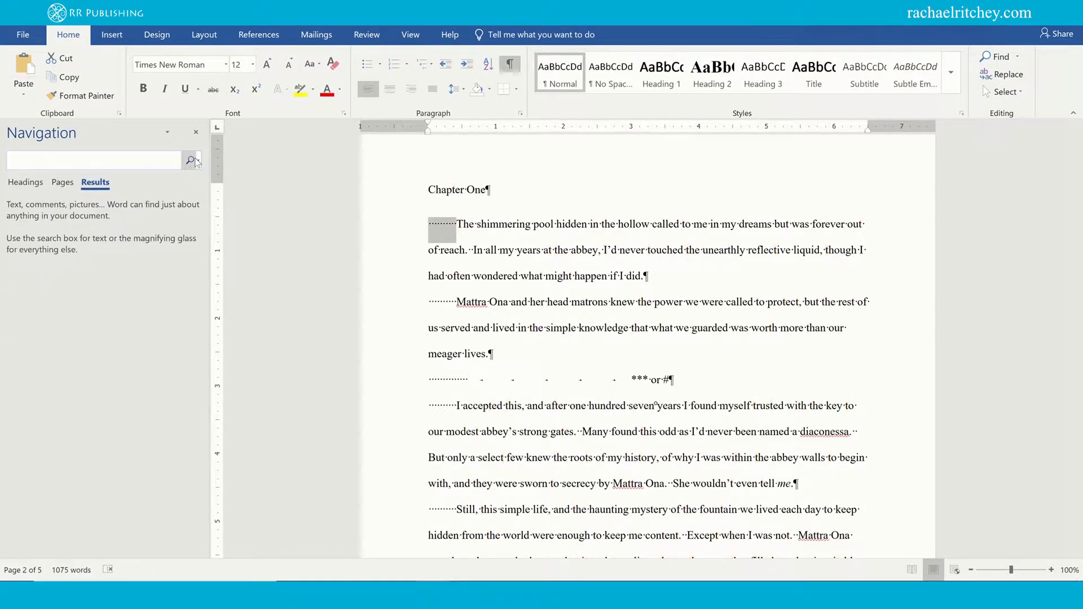
left_click(199, 161)
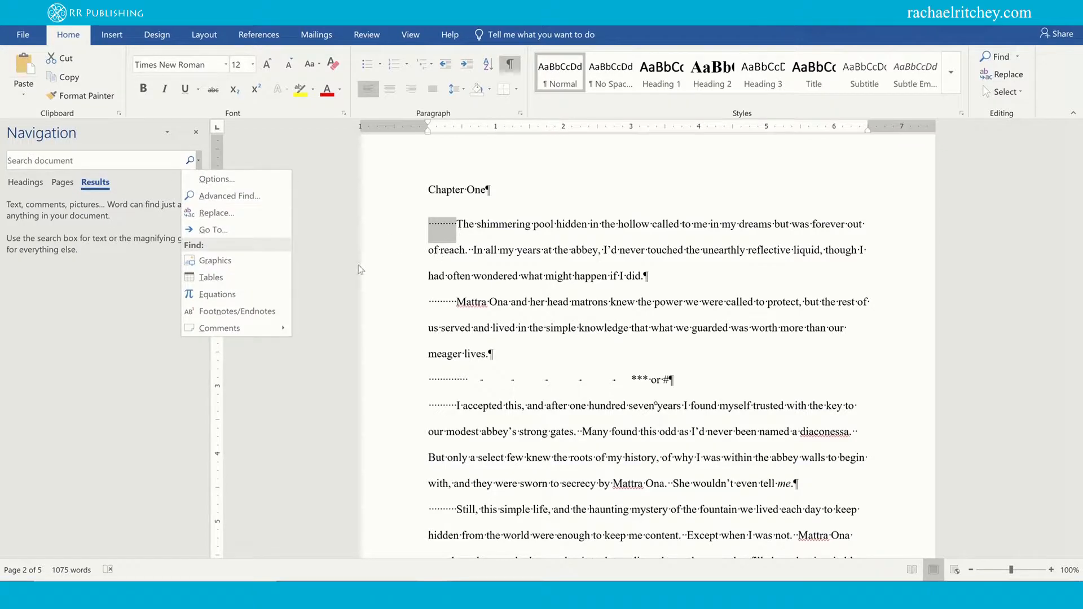
left_click(206, 217)
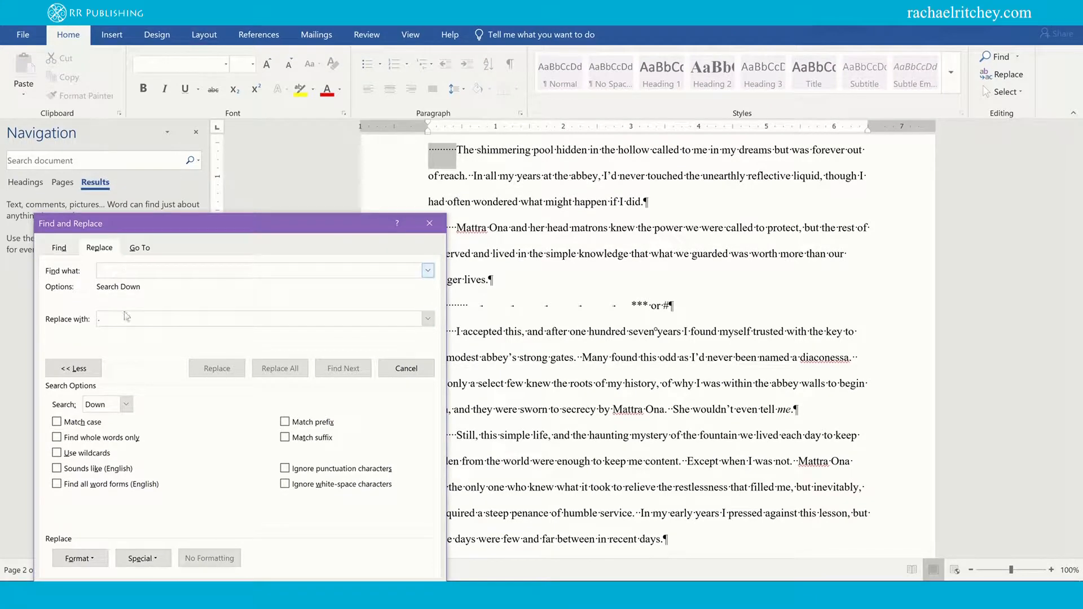
Step: Replace all runs of indenting spaces with nothing, continuing the search from the beginning of the document
left_click(111, 269)
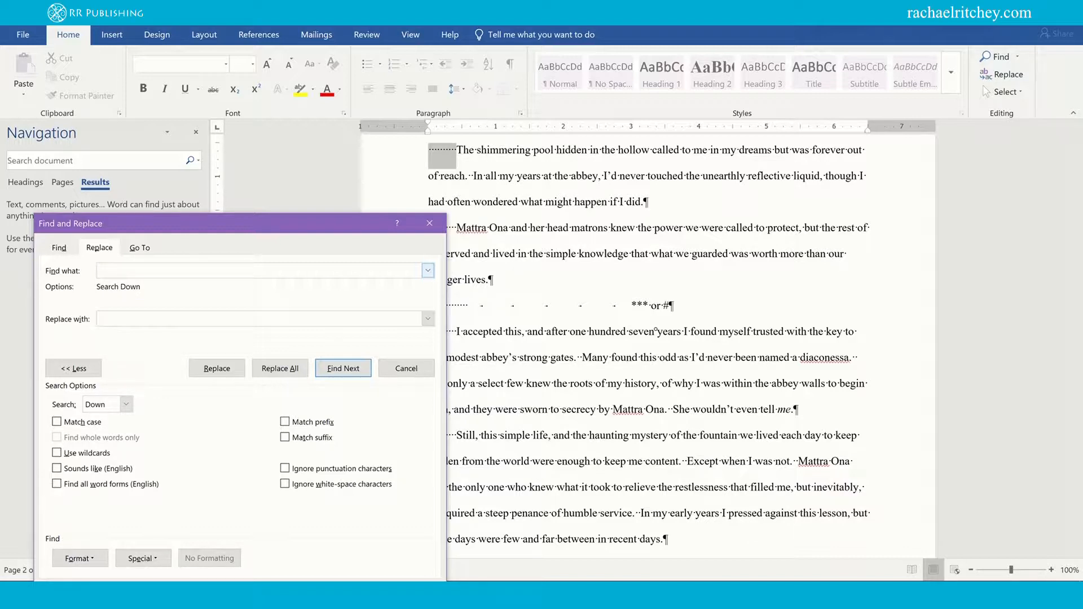
left_click(96, 319)
left_click(134, 273)
left_click(136, 320)
left_click(285, 368)
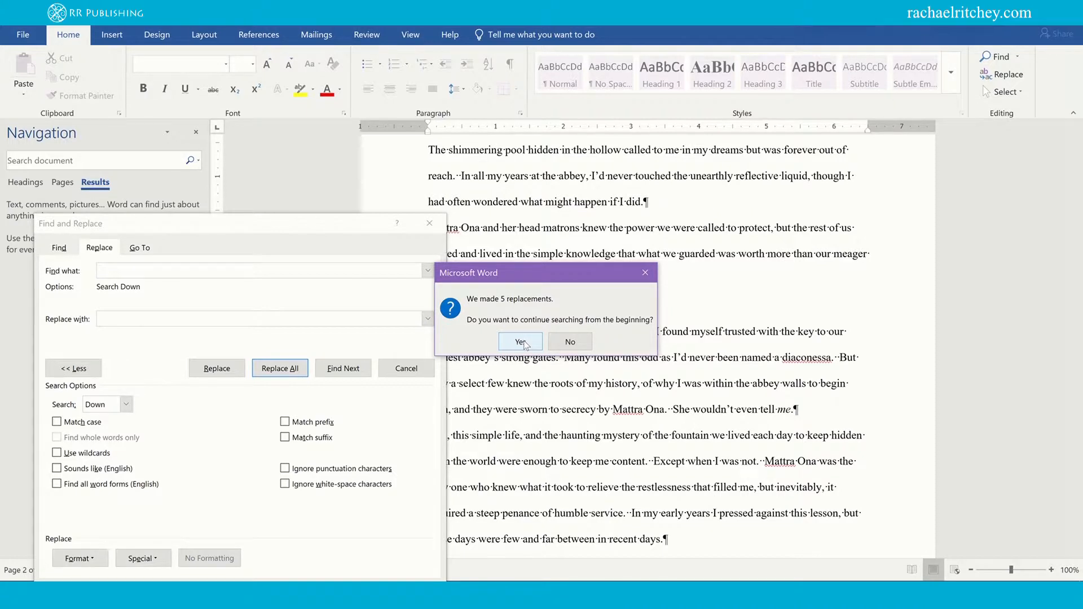
left_click(525, 343)
key("Return")
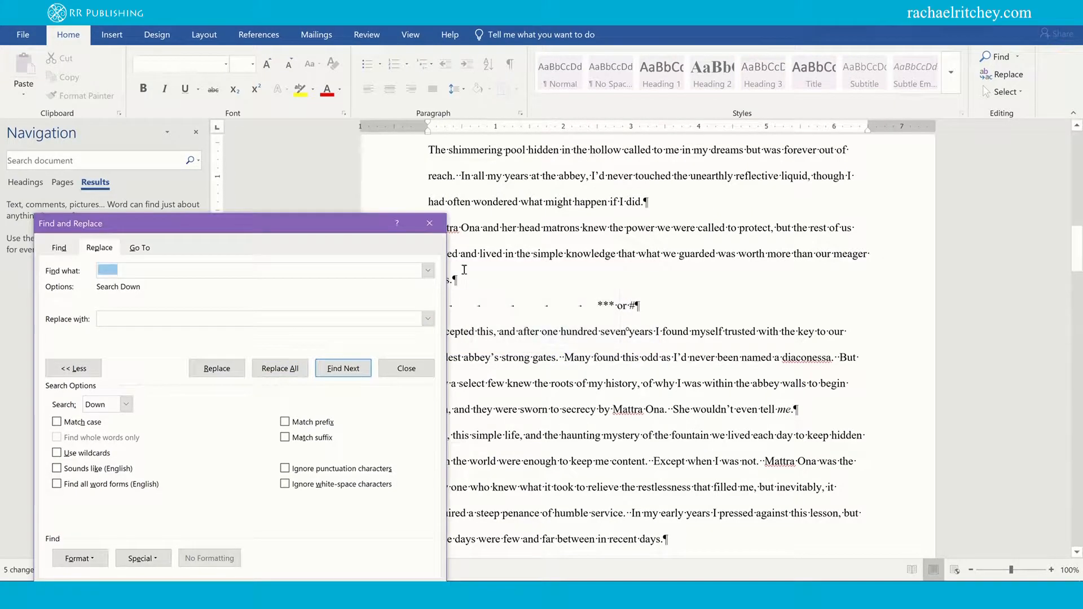
Step: Delete the leftover spaces at the start of the "*** or #" scene-break line in Chapter One
left_click_drag(342, 228, 239, 223)
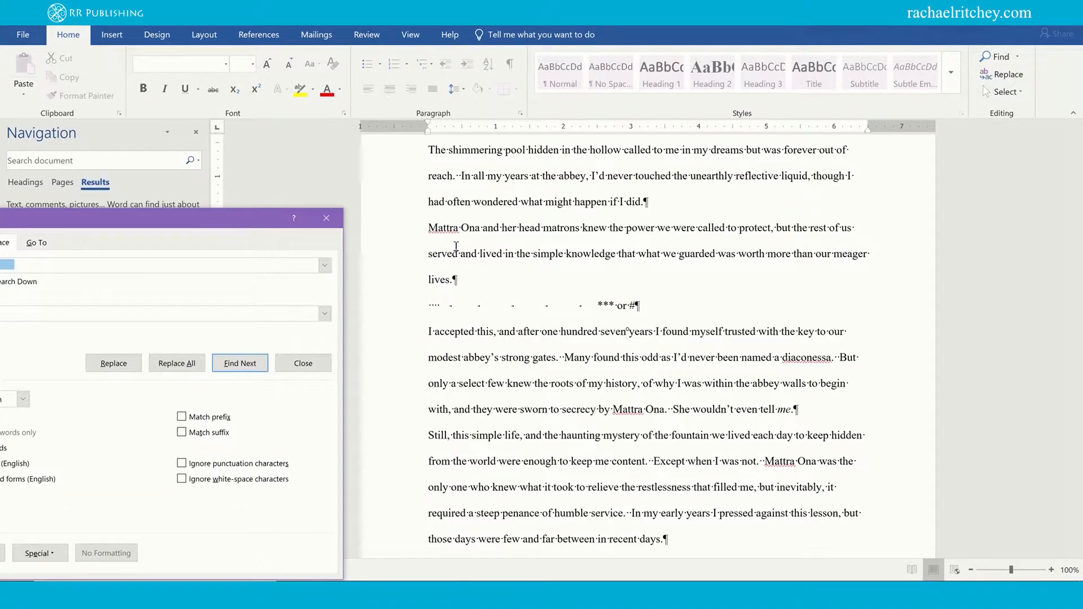
scroll(455, 246, "up", 3)
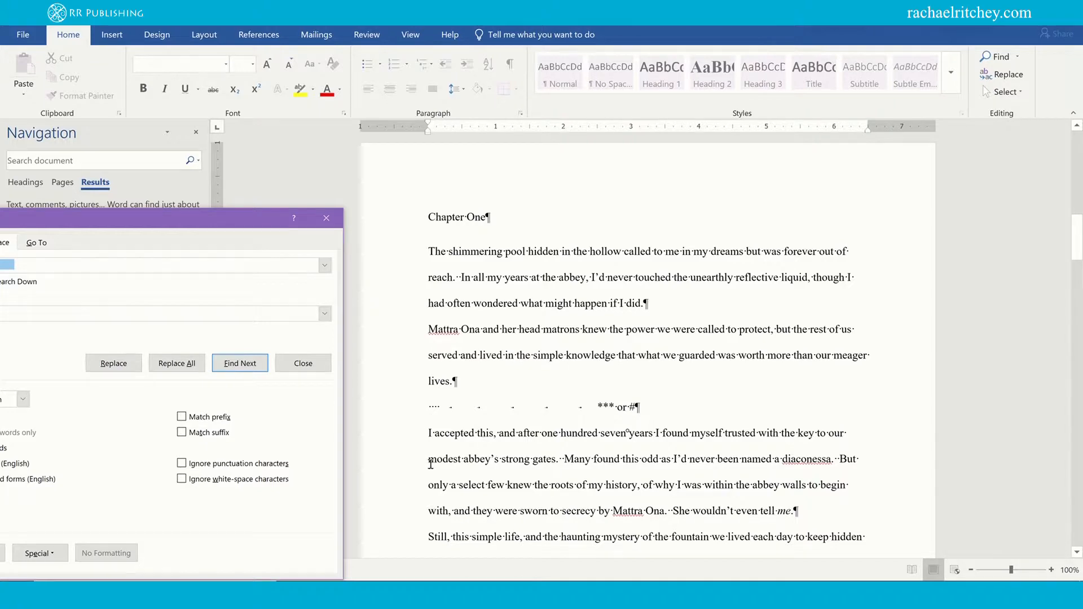
scroll(430, 463, "down", 5)
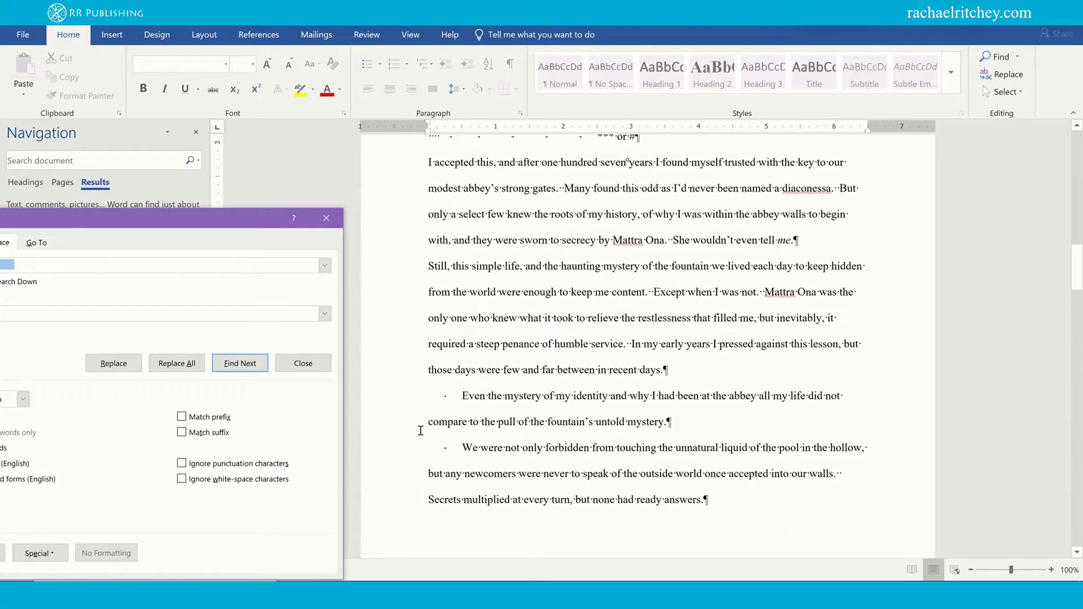
scroll(420, 431, "up", 3)
left_click(431, 308)
left_click_drag(442, 308, 420, 311)
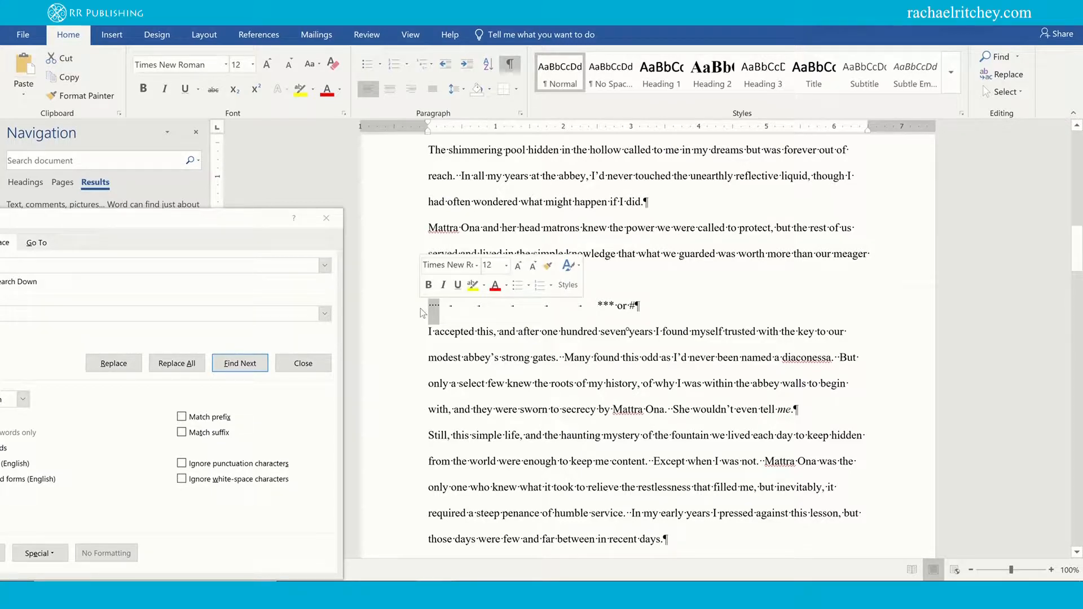
key("Delete")
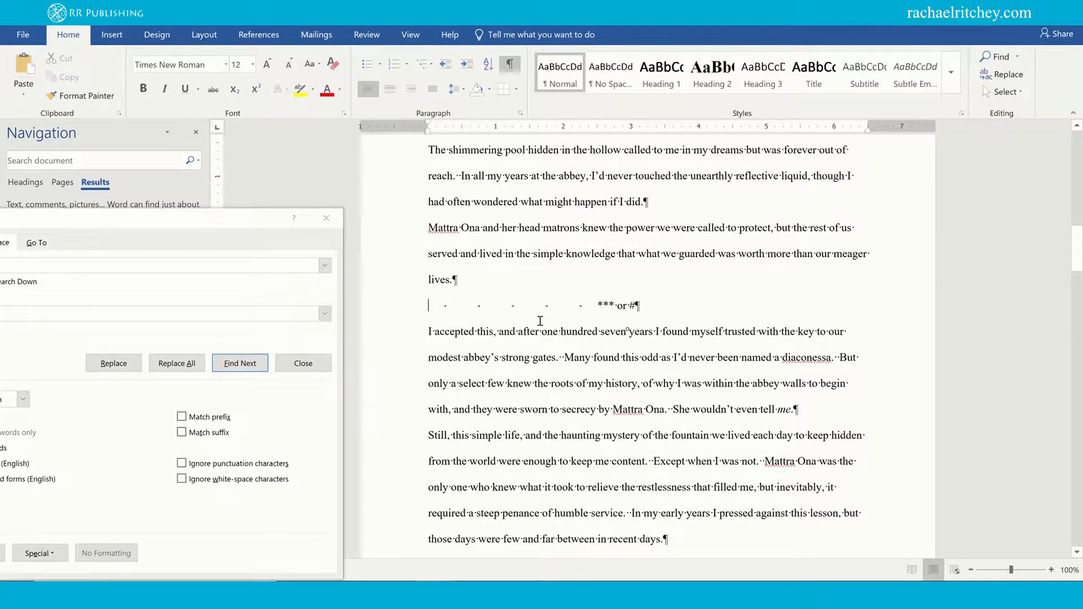
Step: Clear the spaces from the find text and set Find and Replace to look for the special Tab Character (^t)
scroll(430, 353, "down", 3)
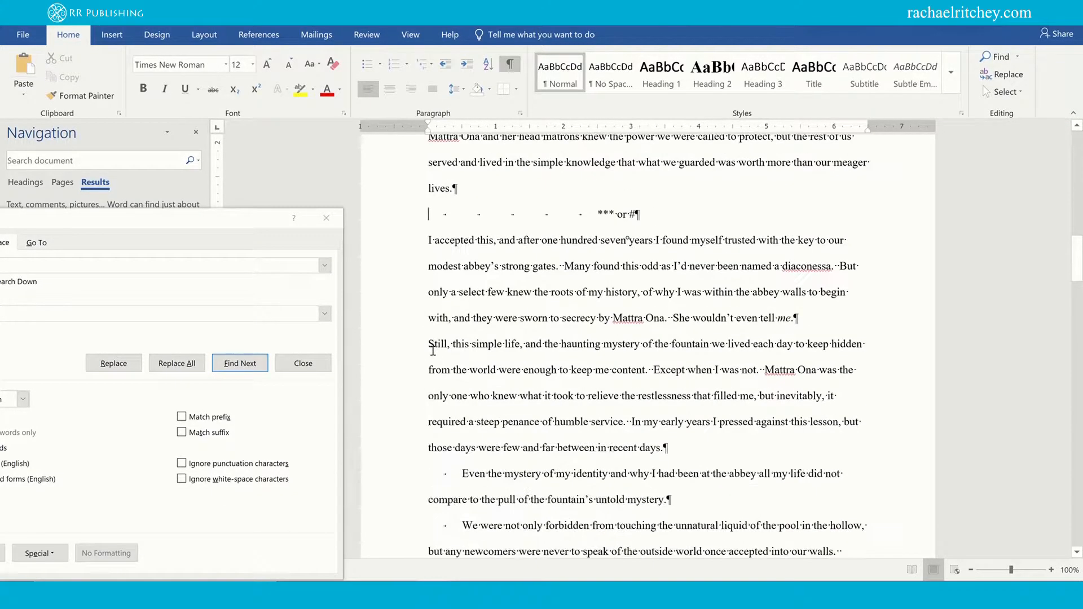
scroll(434, 361, "down", 2)
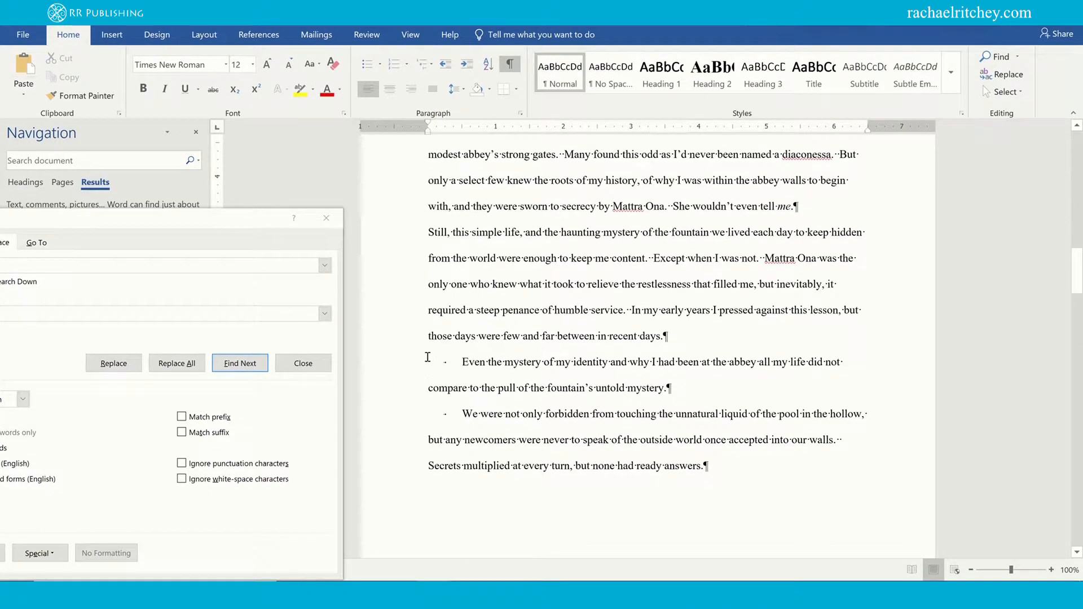
left_click_drag(422, 364, 462, 364)
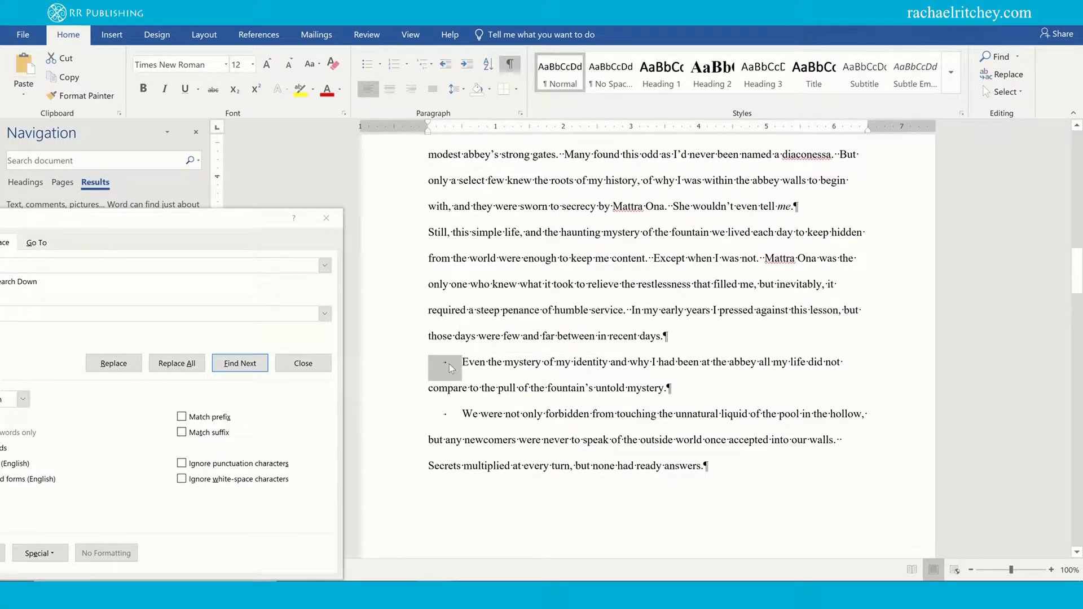
left_click(201, 224)
left_click_drag(200, 224, 296, 135)
left_click(80, 274)
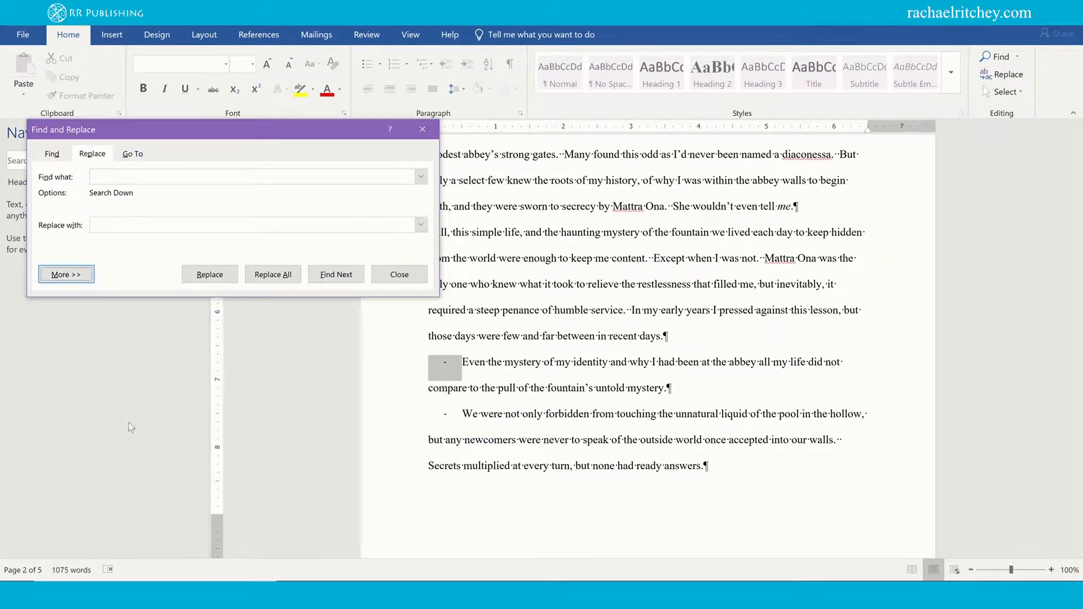
left_click_drag(115, 178, 83, 181)
key("BackSpace")
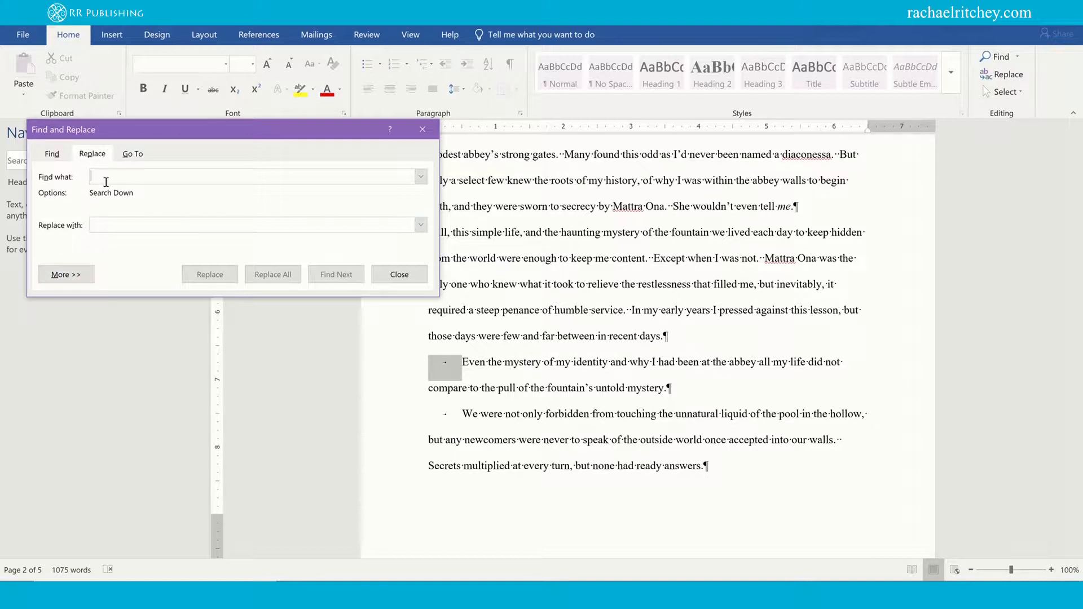
left_click(76, 279)
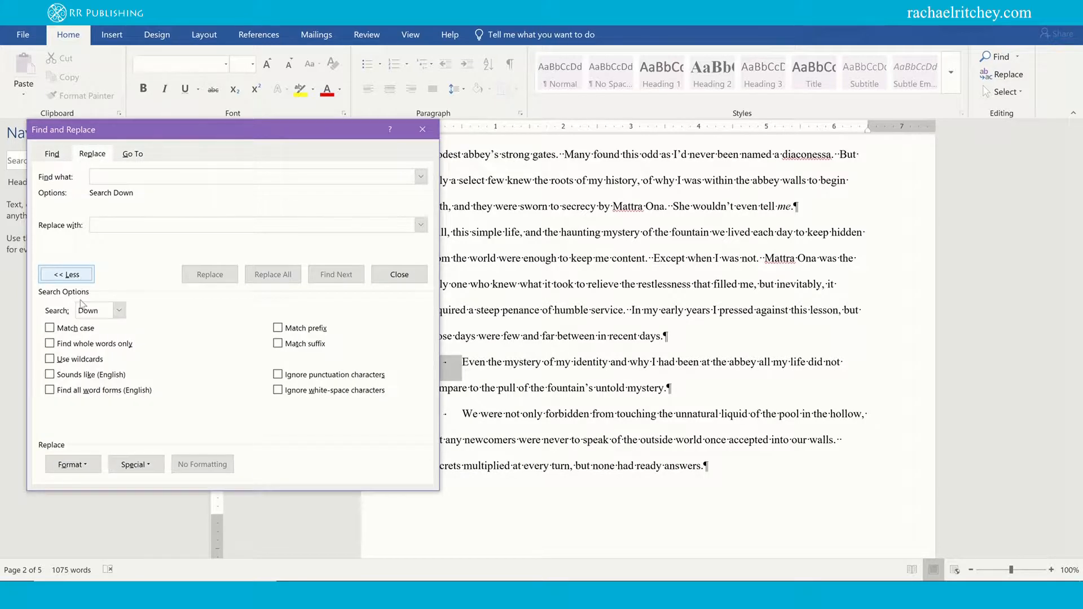
left_click(140, 468)
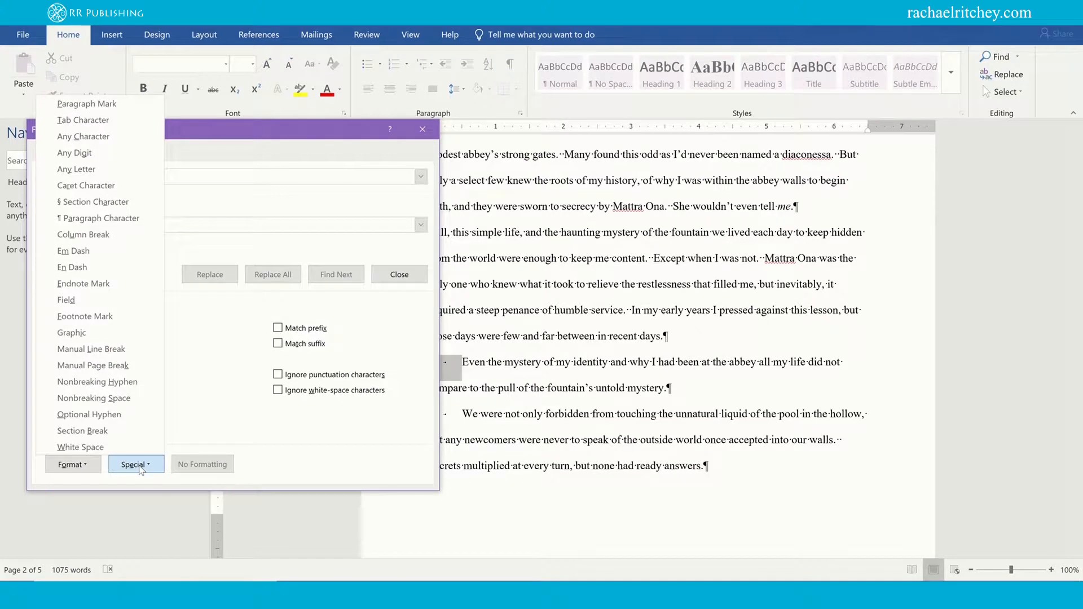
left_click(79, 120)
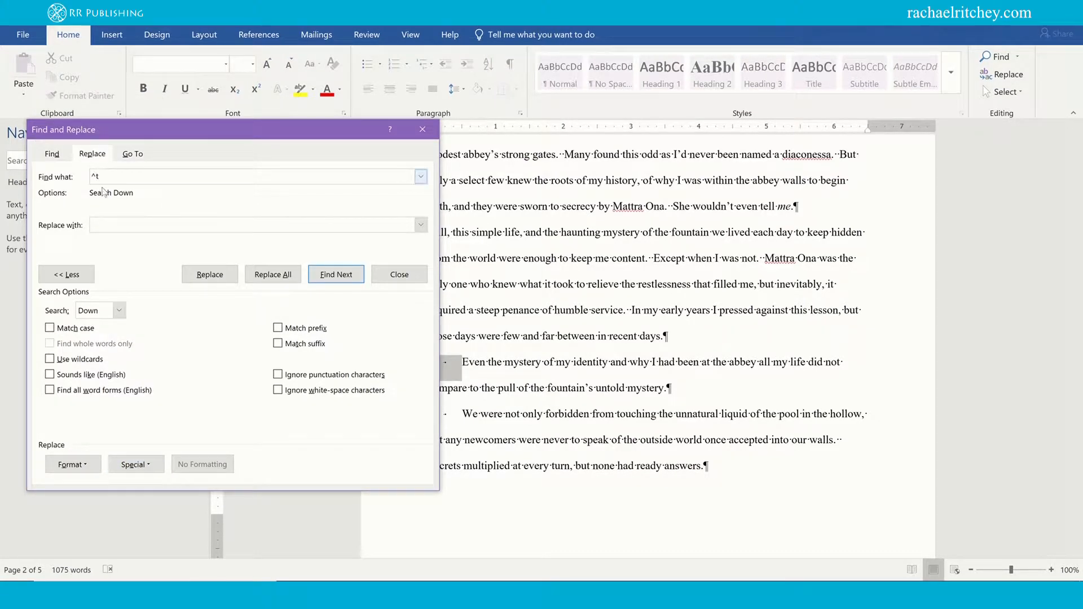
Step: Replace all tab characters with nothing, continuing from the beginning of the document, and close Find and Replace
left_click_drag(103, 174, 82, 177)
left_click(279, 277)
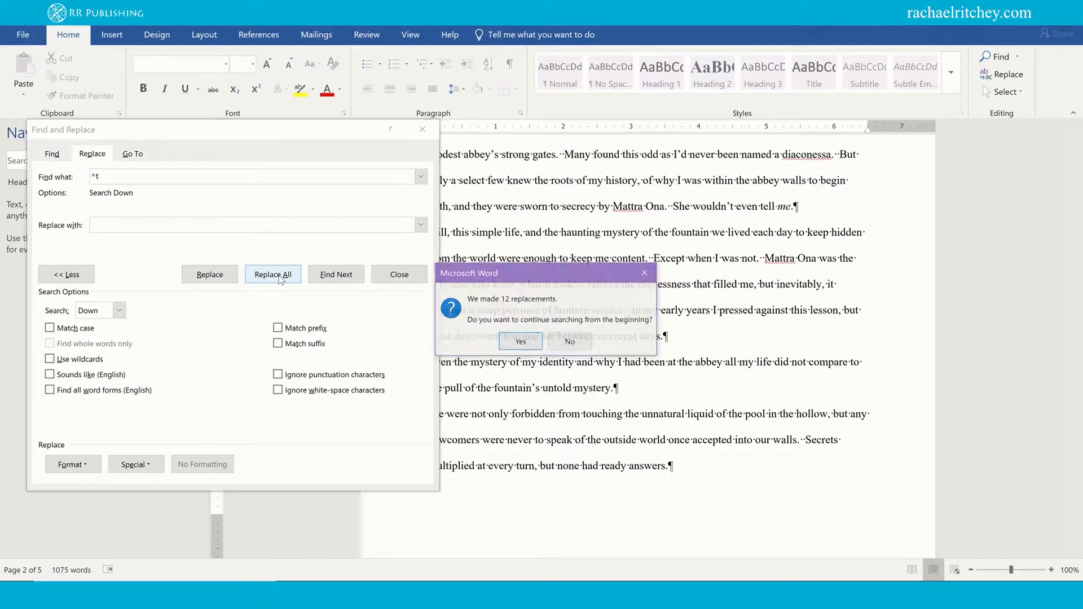
left_click(520, 342)
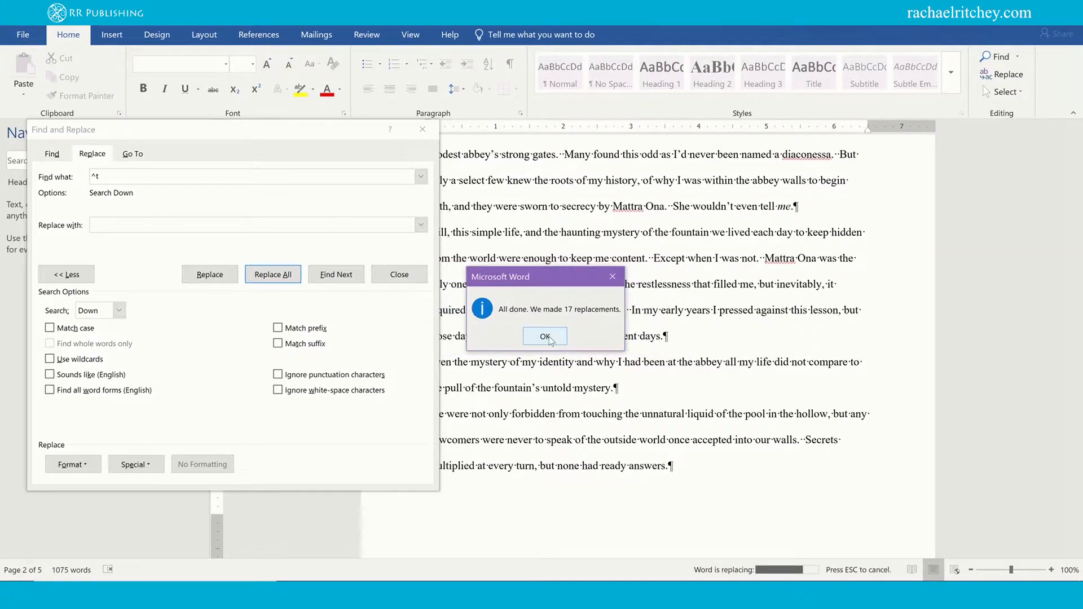
left_click(545, 337)
left_click(421, 130)
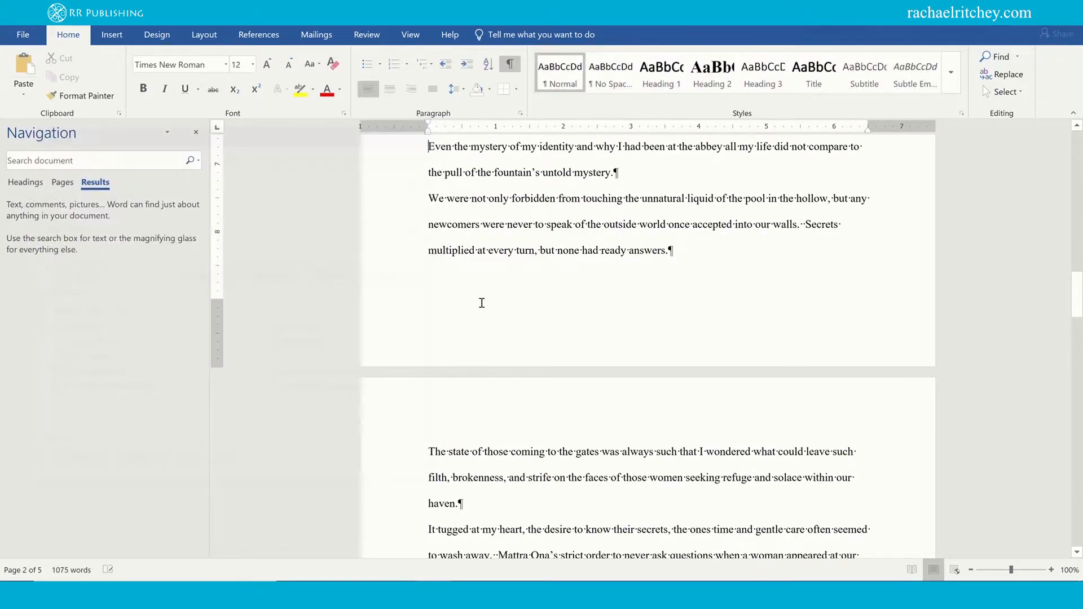
Step: Look through the manuscript from Chapter One to Chapter Two, checking paragraph starts for remaining tabs and indents
scroll(482, 303, "up", 10)
scroll(470, 362, "down", 8)
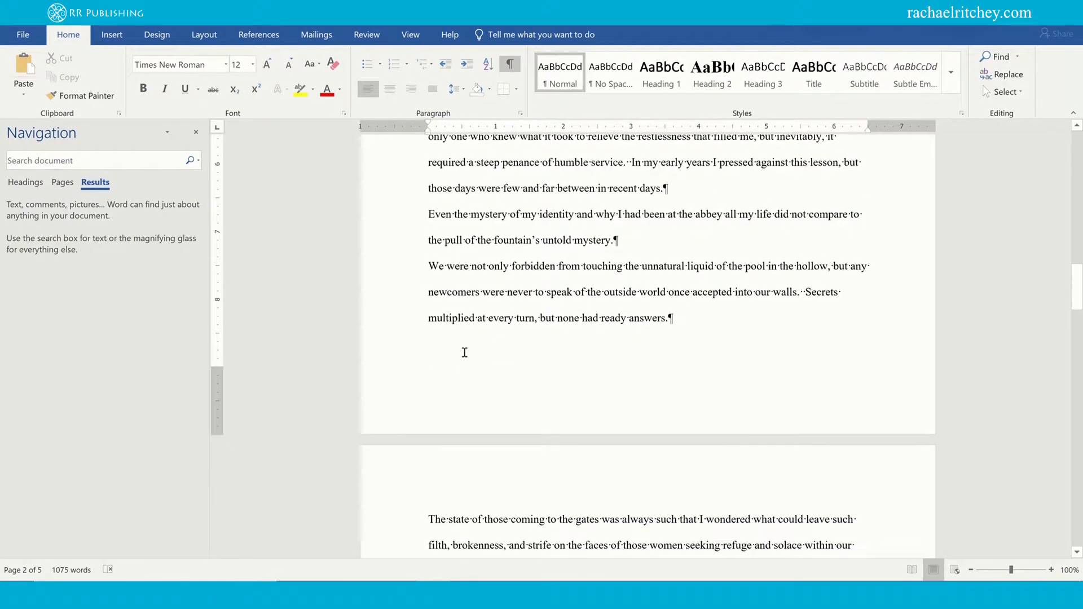
scroll(464, 353, "down", 10)
scroll(452, 361, "down", 10)
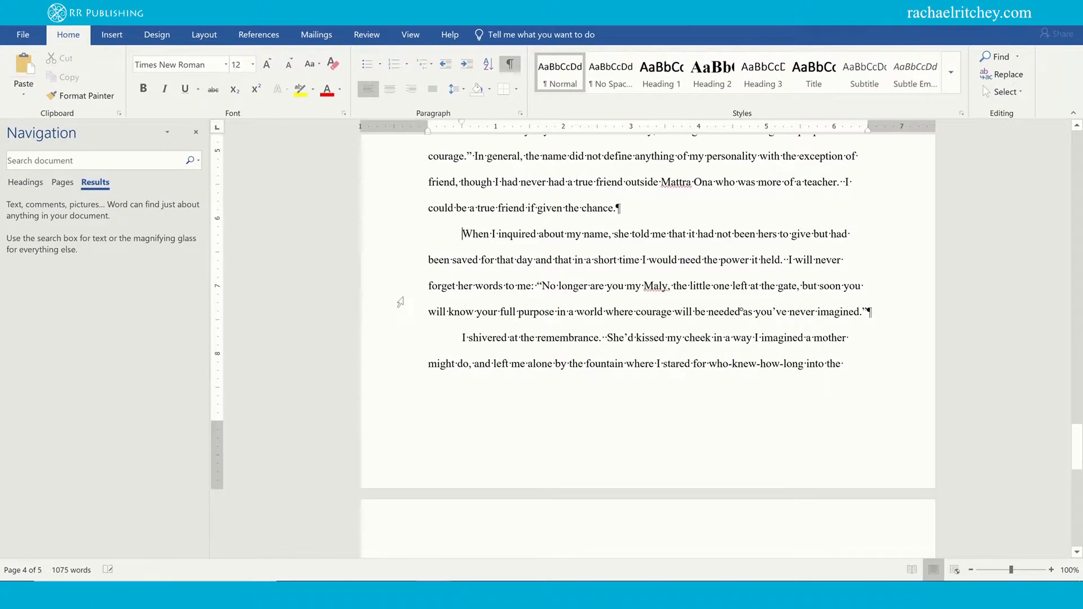
scroll(461, 317, "down", 5)
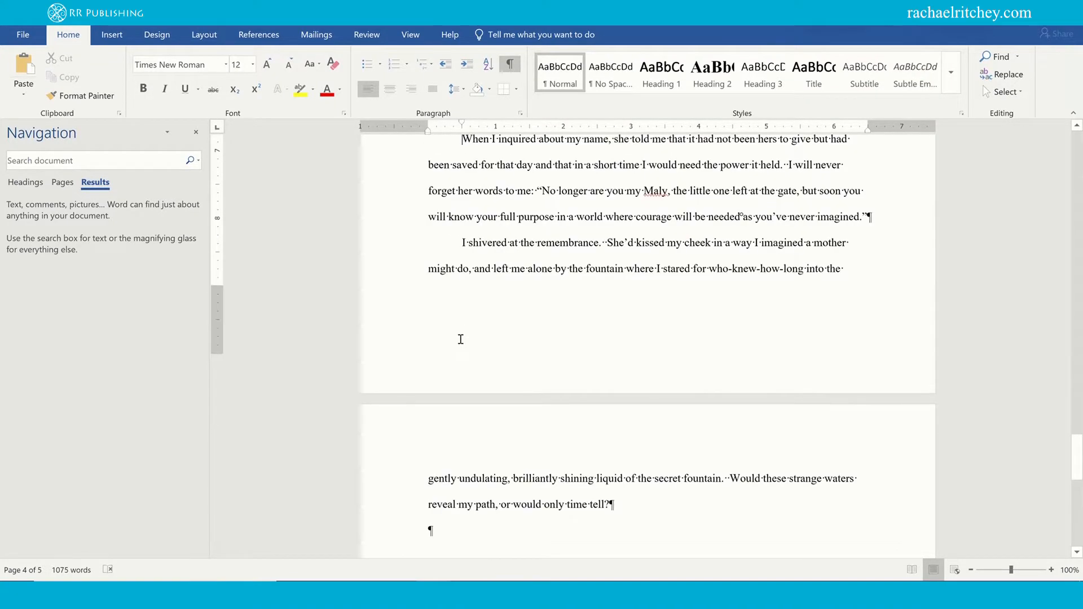
scroll(459, 337, "down", 3)
scroll(462, 347, "up", 8)
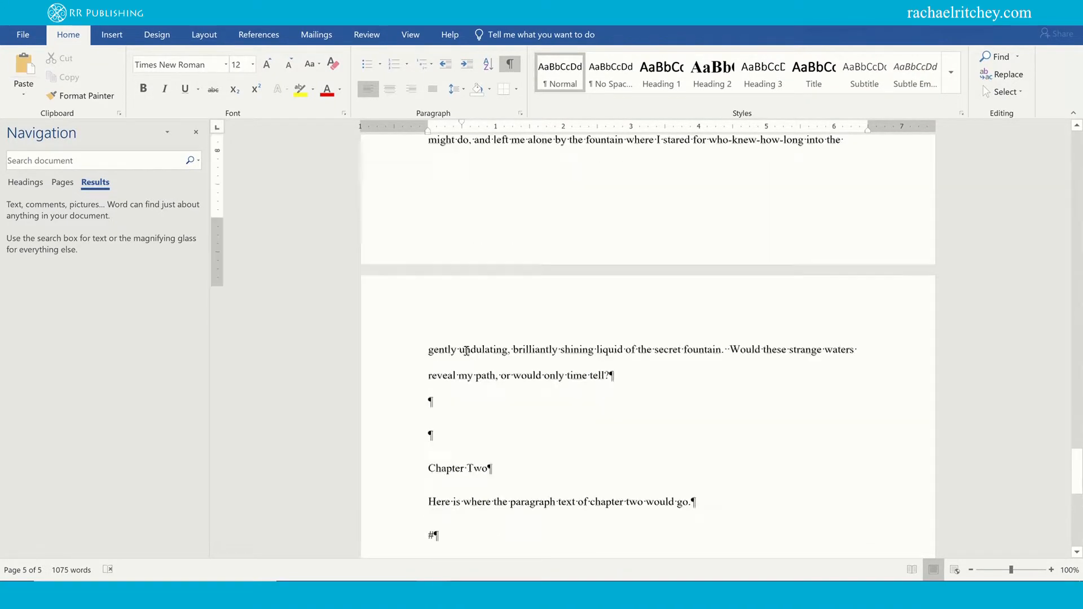
scroll(461, 353, "up", 15)
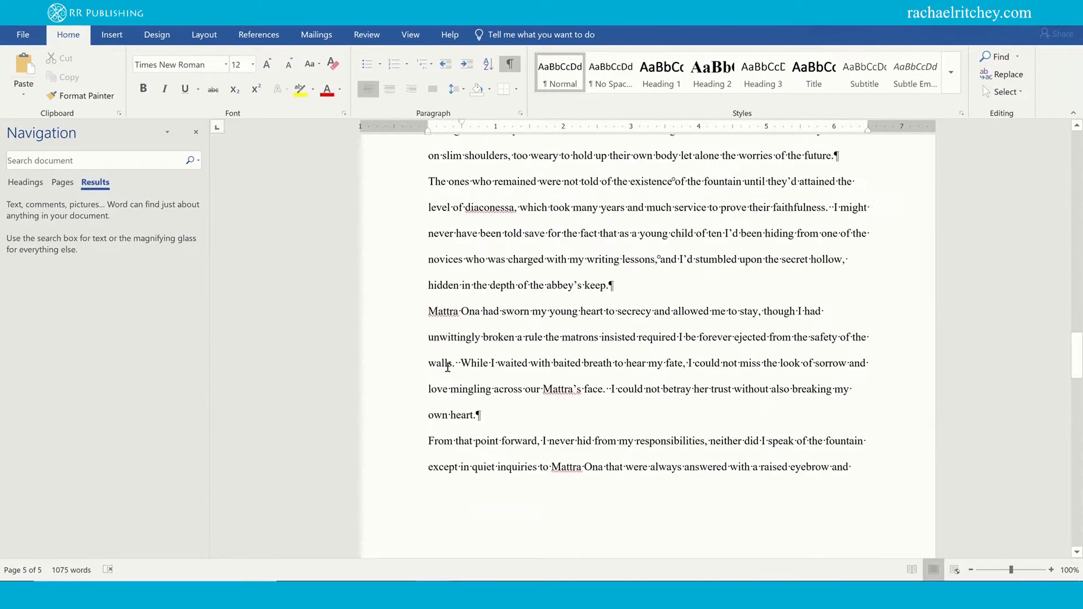
scroll(460, 348, "up", 15)
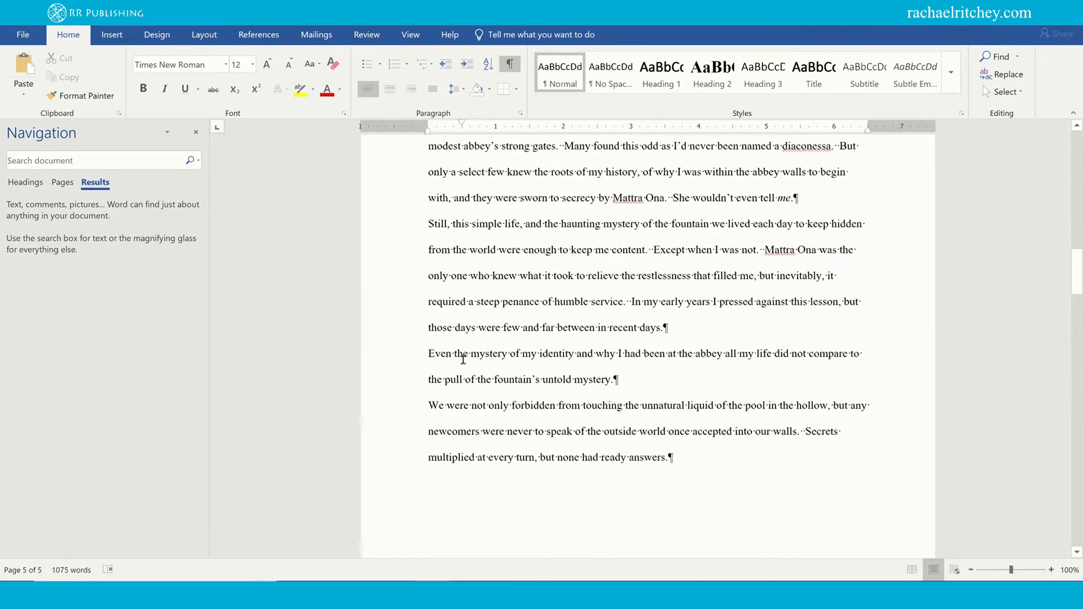
scroll(465, 359, "up", 10)
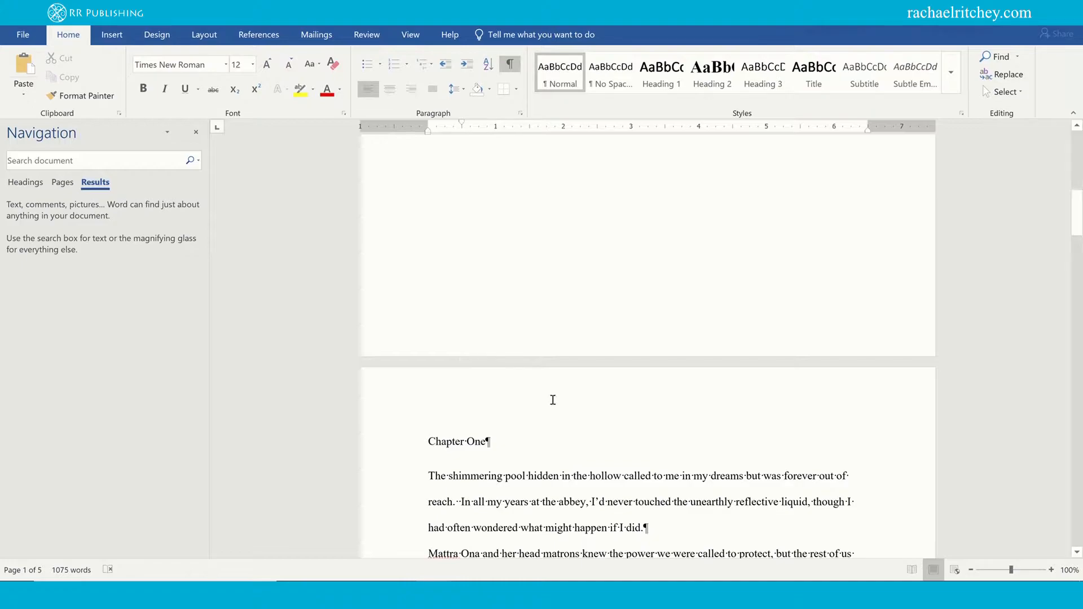
scroll(551, 400, "down", 6)
scroll(550, 409, "down", 9)
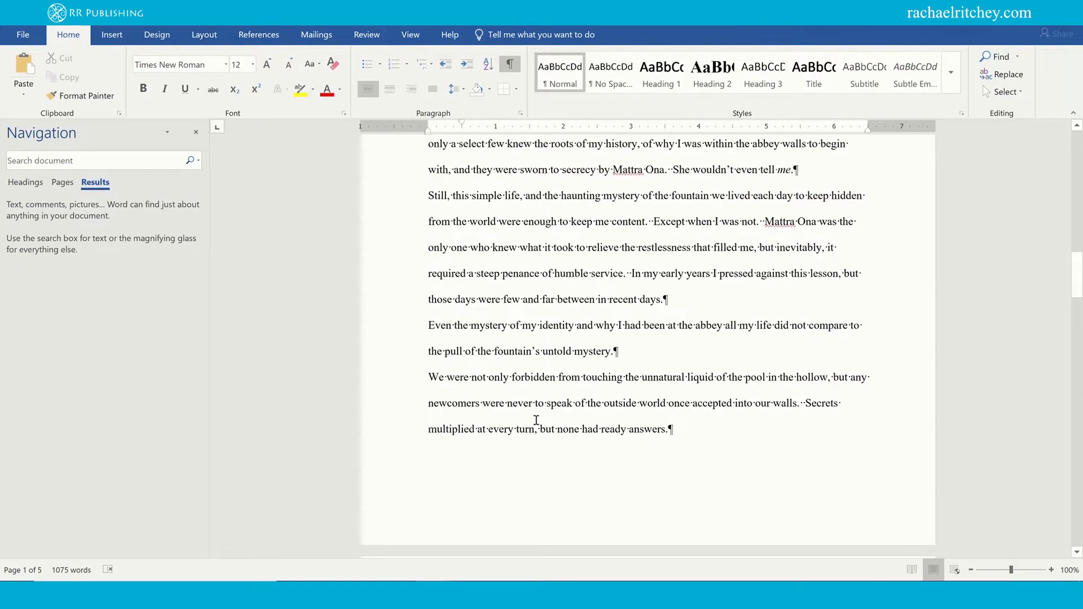
scroll(551, 437, "down", 8)
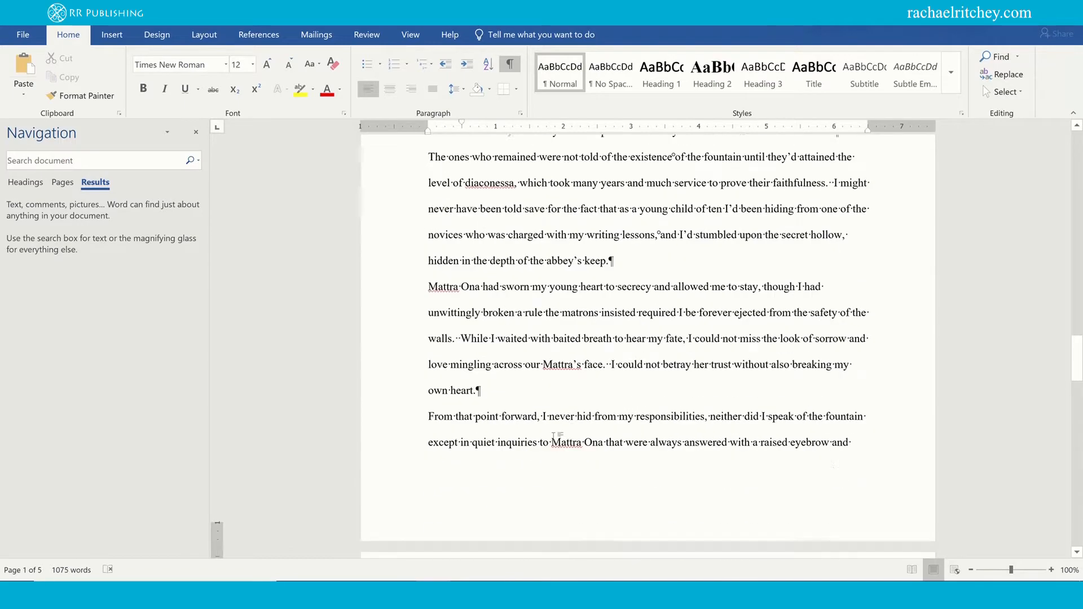
scroll(558, 466, "down", 3)
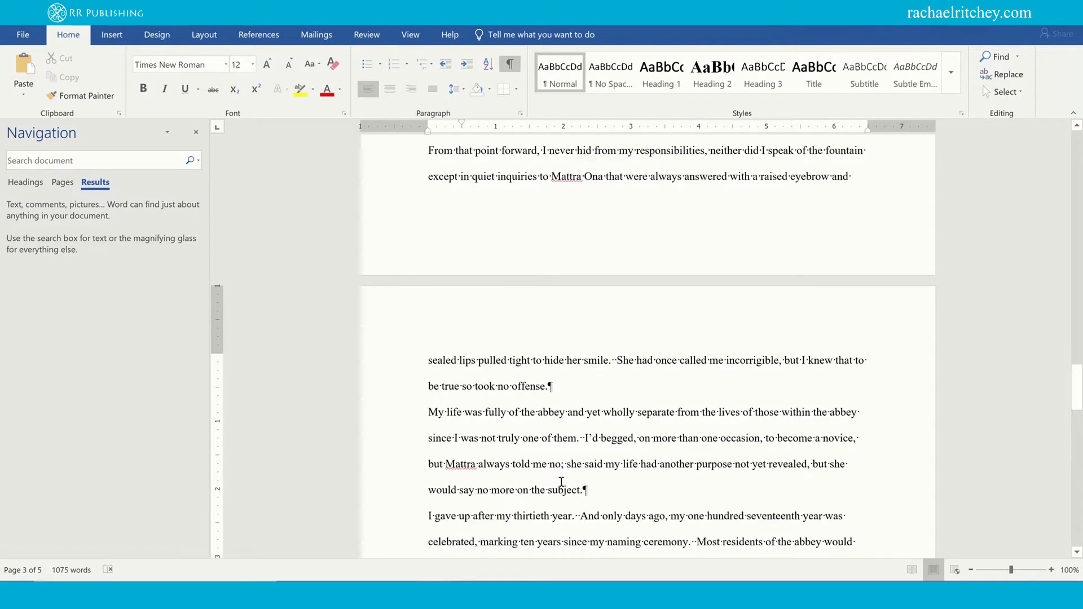
scroll(564, 472, "down", 3)
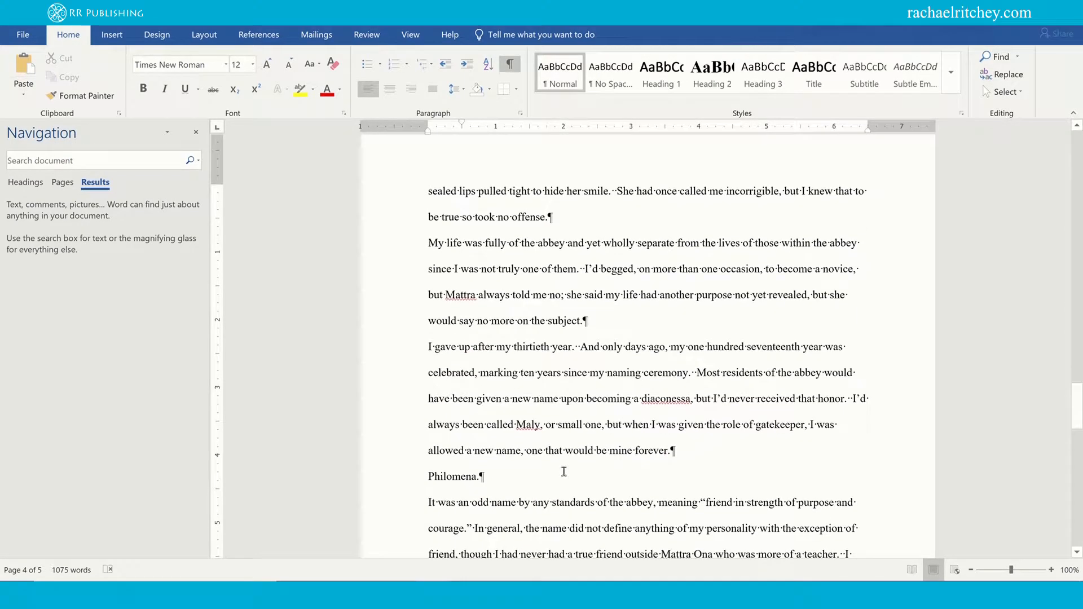
scroll(564, 471, "down", 1)
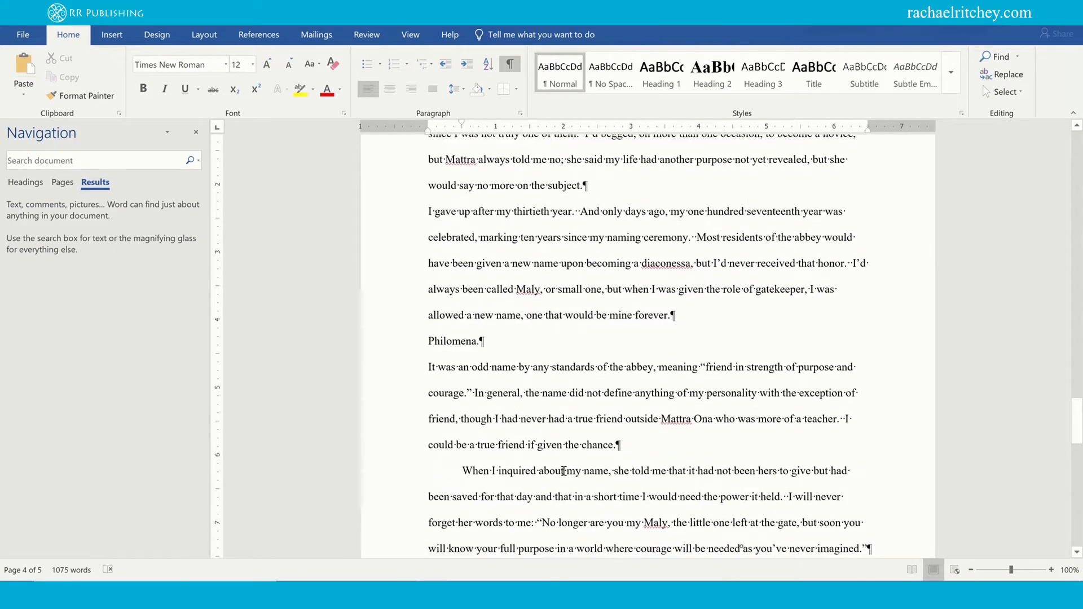
Step: Return to Chapter One and examine the "*** or #" scene-break line and the chapter heading
left_click_drag(1076, 425, 1078, 233)
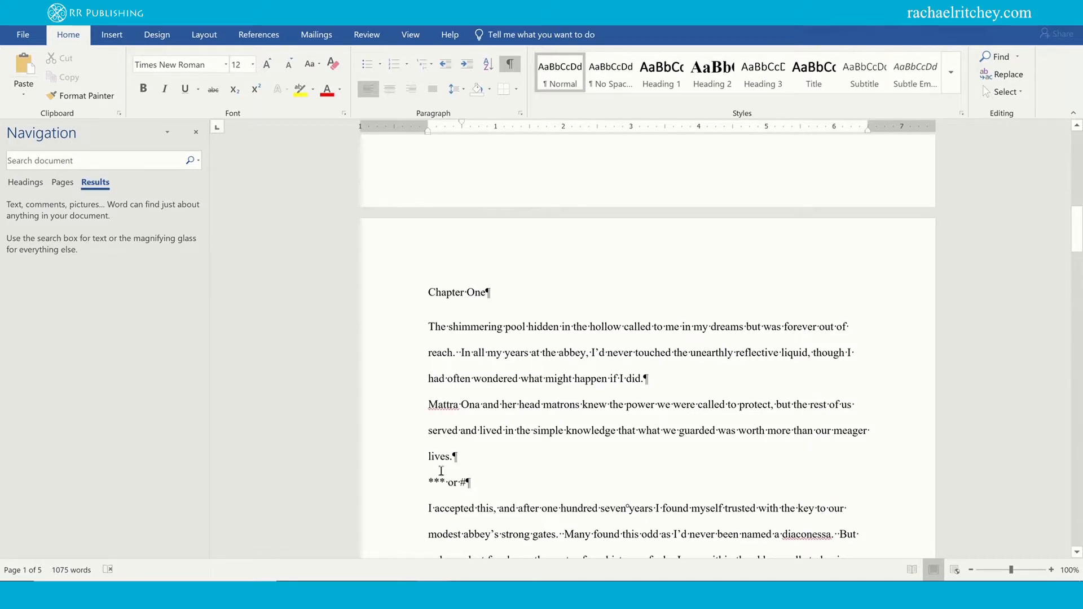
left_click_drag(426, 483, 472, 490)
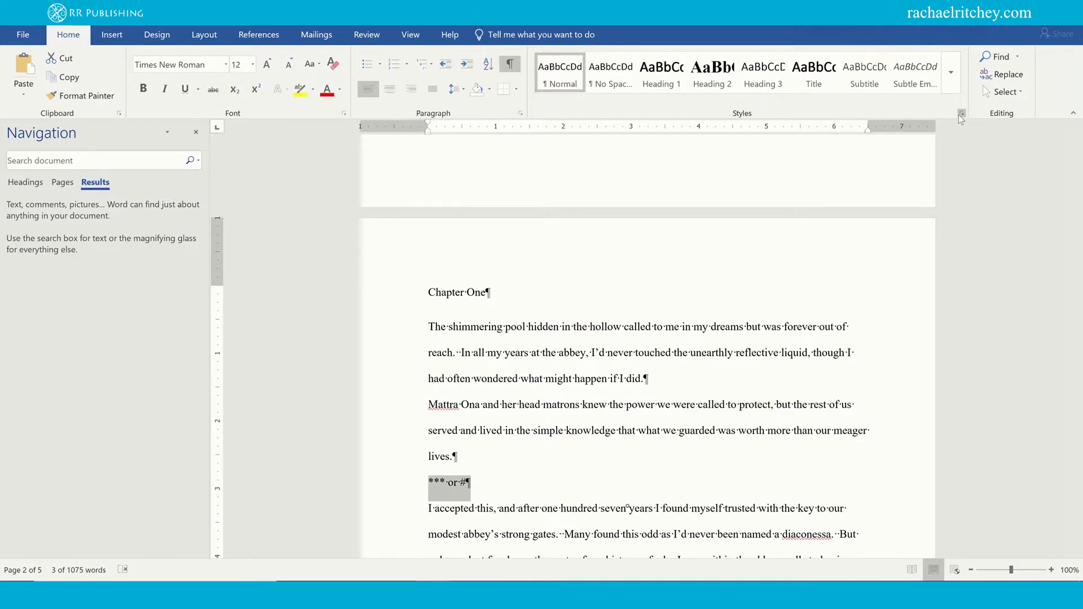
left_click(427, 295)
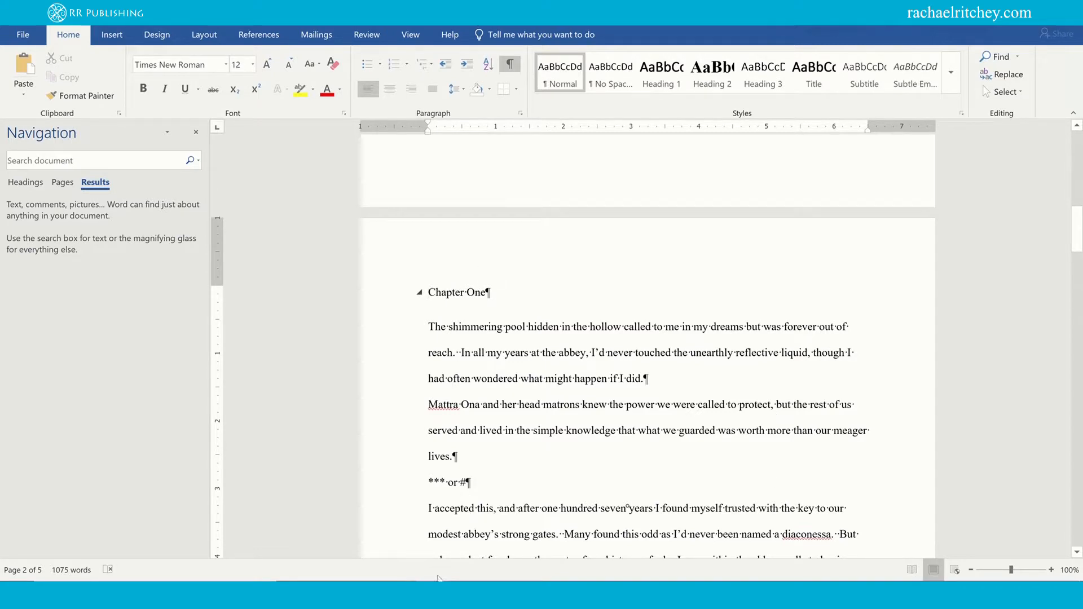
left_click(418, 485)
left_click(488, 514)
Step: Examine the double space between the first two sentences of Chapter One's opening paragraph
scroll(461, 316, "up", 10)
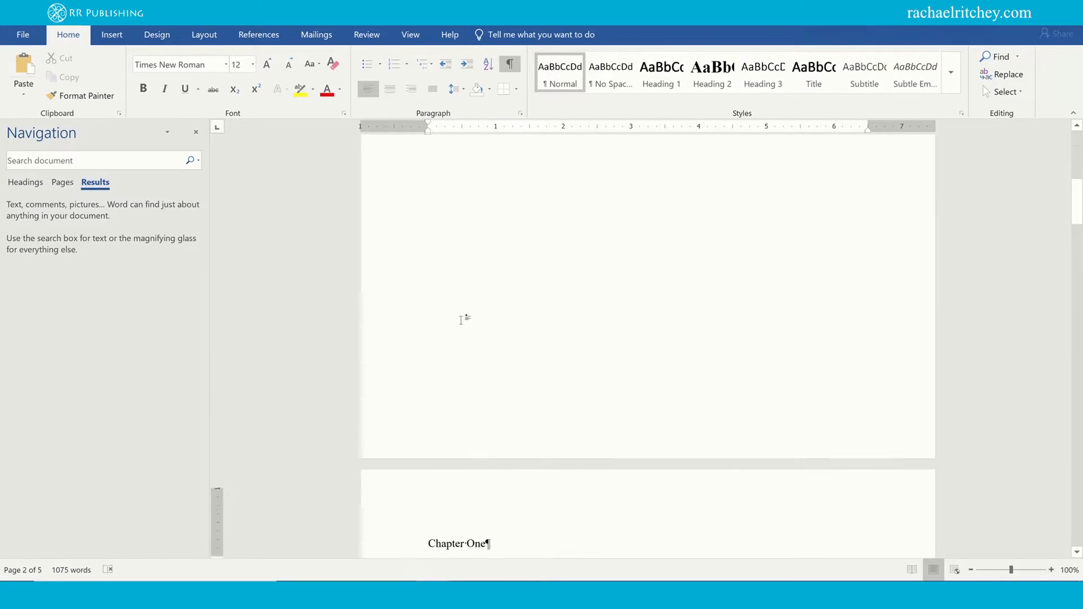
scroll(497, 389, "down", 10)
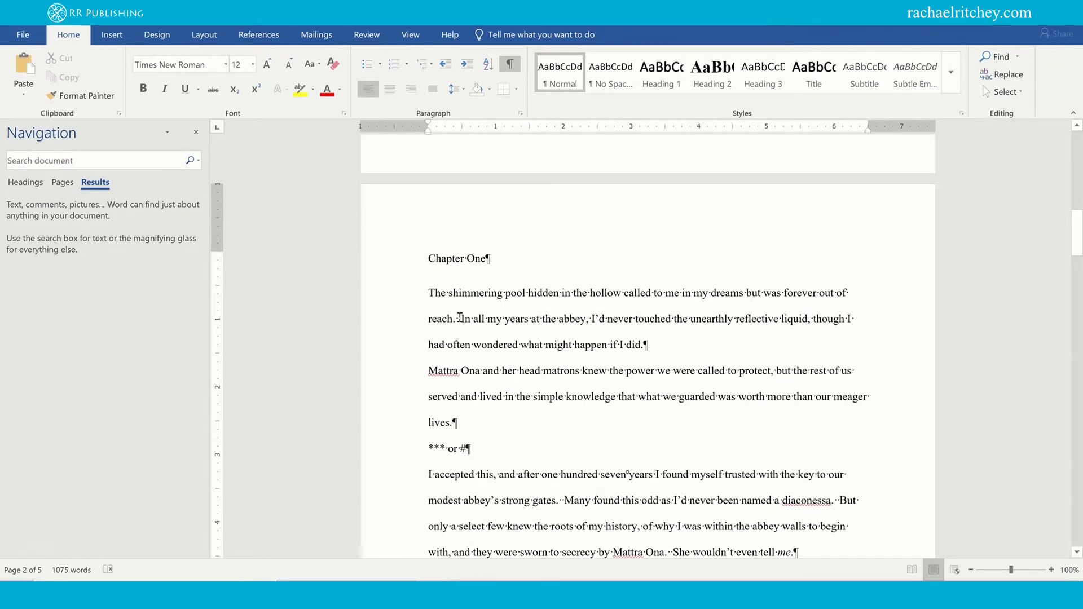
left_click_drag(462, 320, 459, 319)
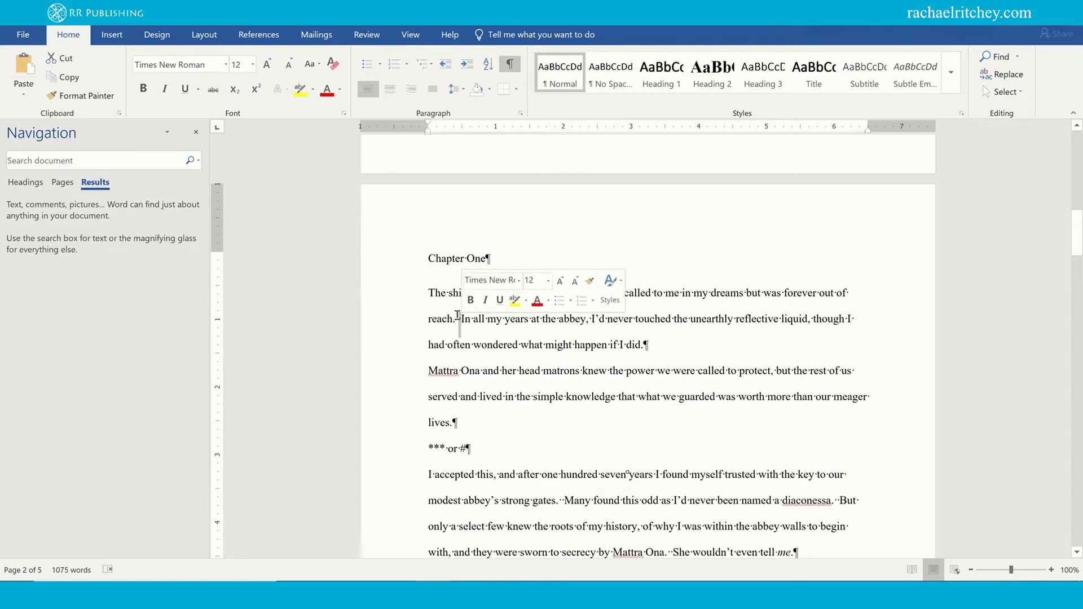
left_click_drag(453, 319, 455, 321)
left_click(460, 347)
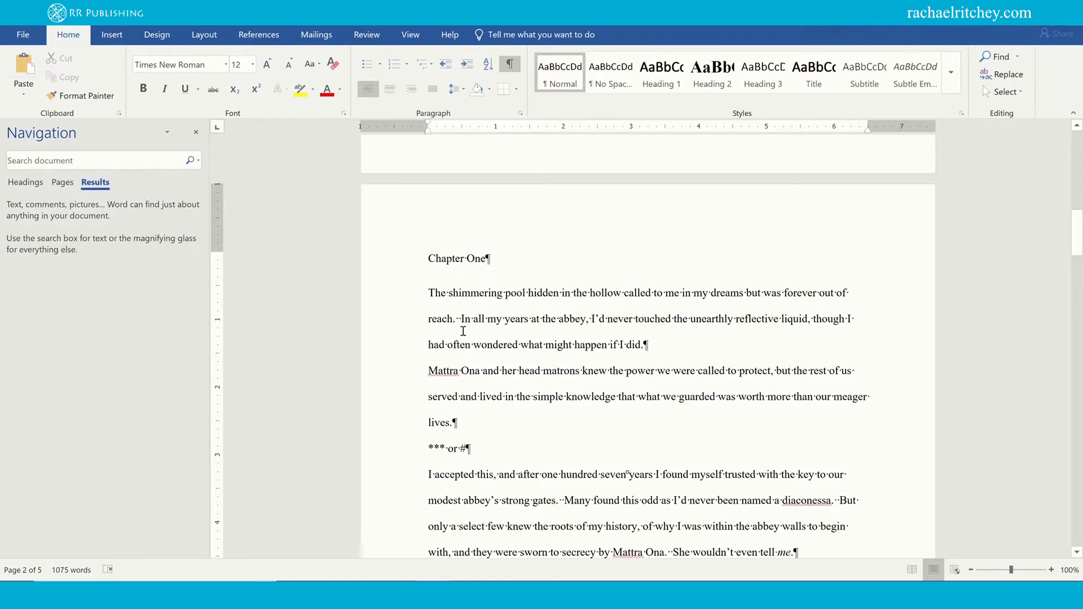
Step: Delete the extra space between the first two sentences of Chapter One's opening paragraph
left_click_drag(454, 320, 463, 319)
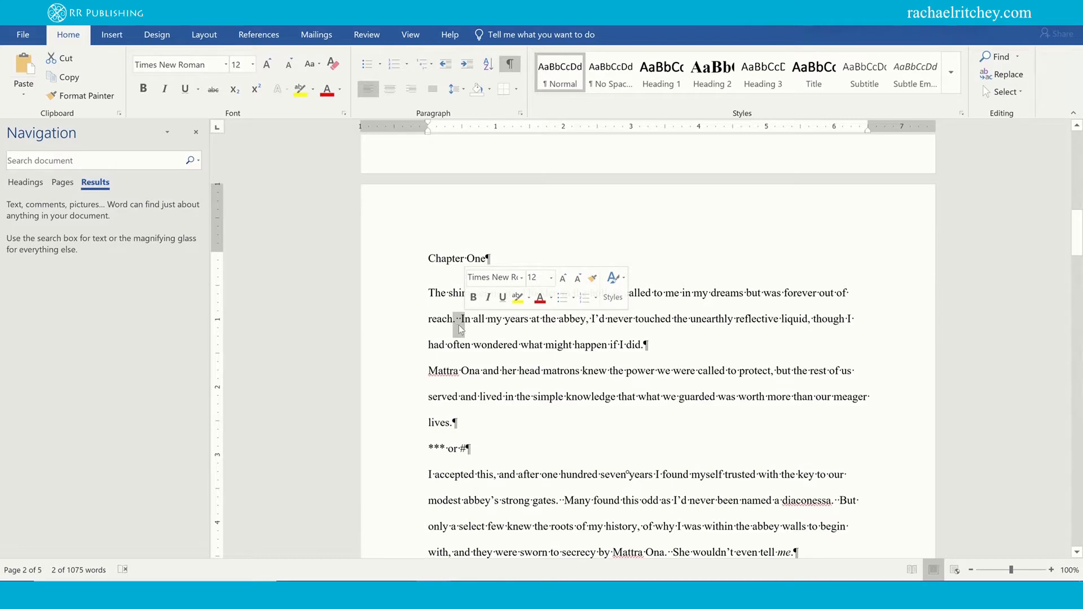
left_click(459, 322)
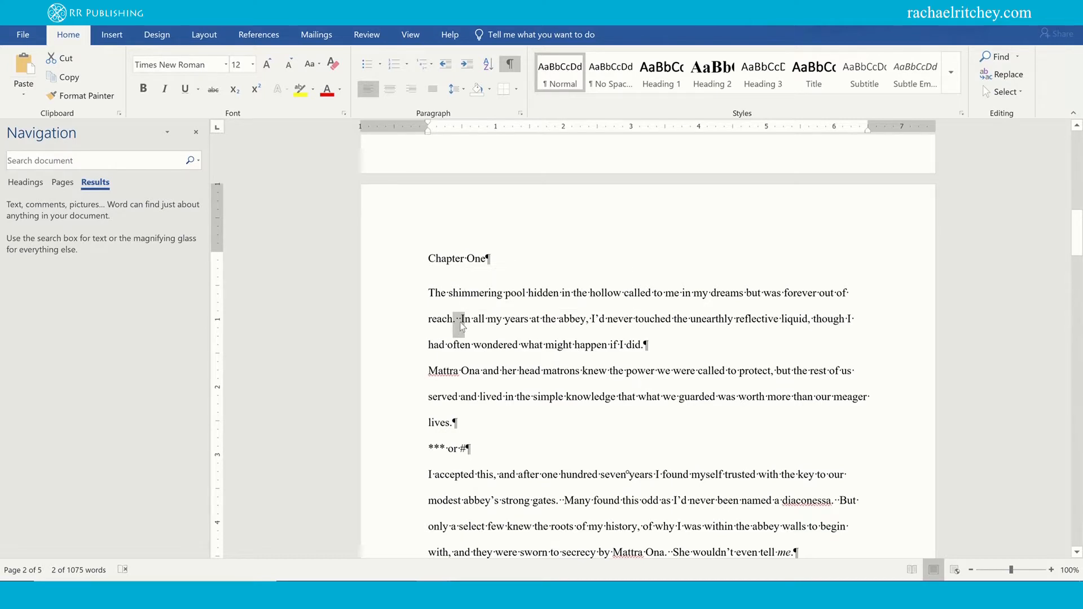
key("BackSpace")
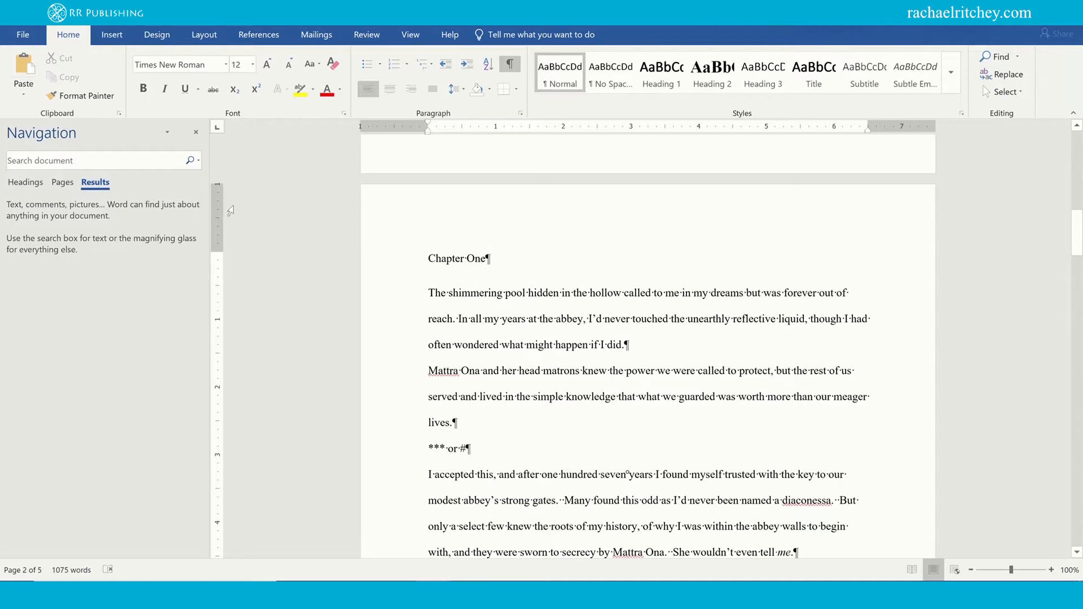
left_click(198, 161)
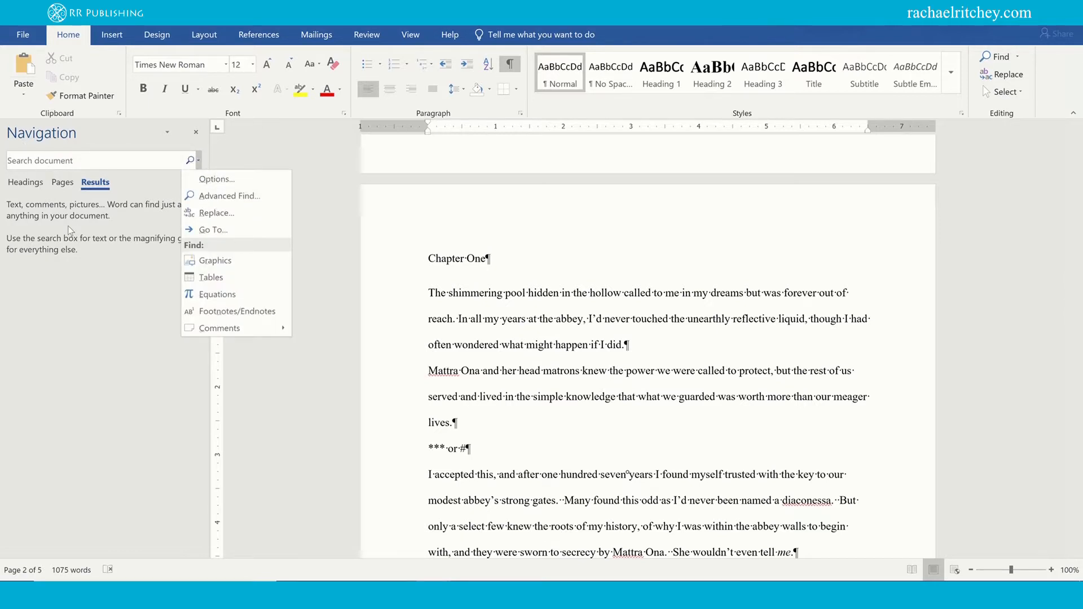
left_click(199, 130)
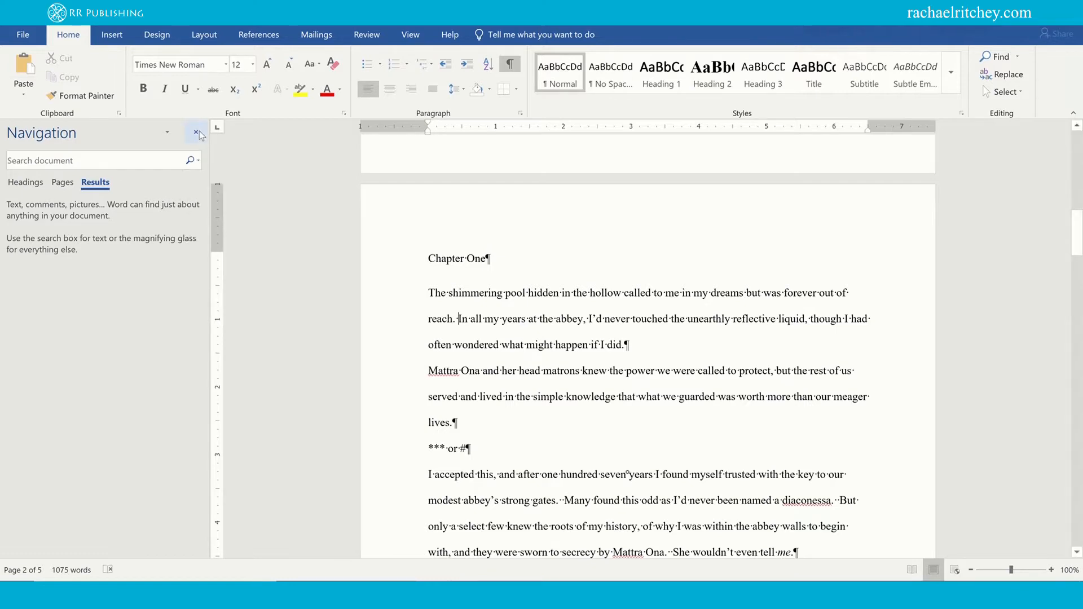
left_click(199, 131)
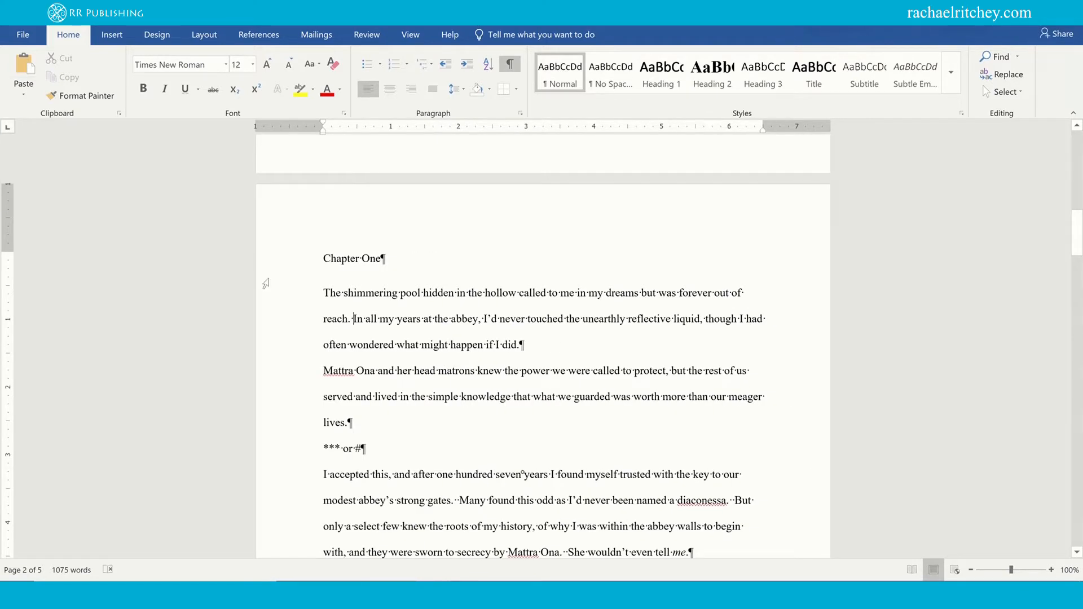
Step: Replace every period followed by two spaces with a period and a single space throughout the document
key("ctrl+f")
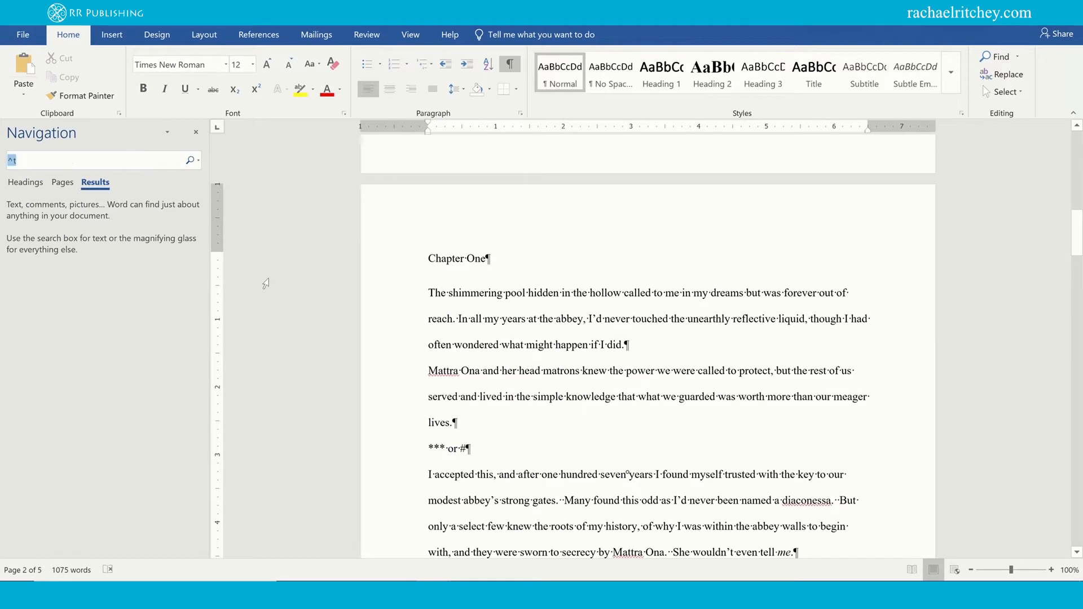
left_click(199, 164)
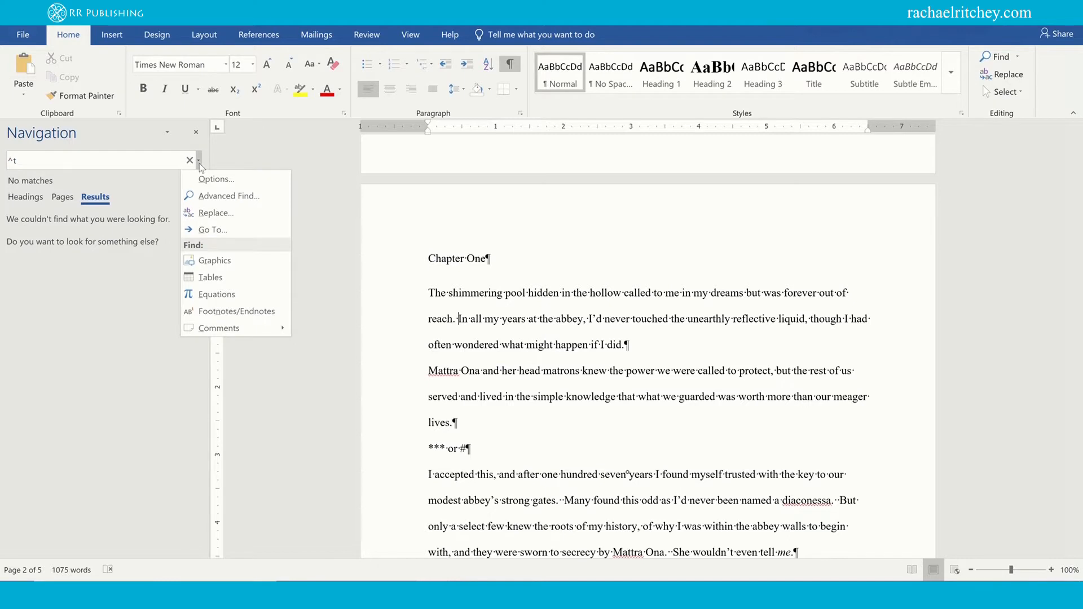
left_click(203, 213)
left_click(127, 175)
left_click_drag(127, 175, 67, 175)
key("BackSpace")
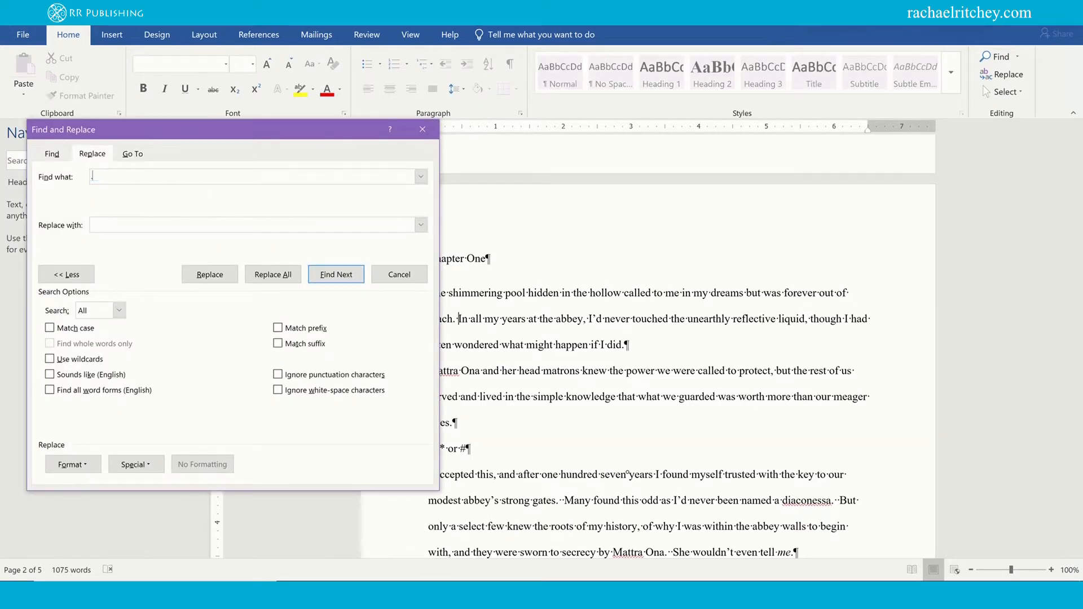
left_click(99, 227)
left_click(273, 275)
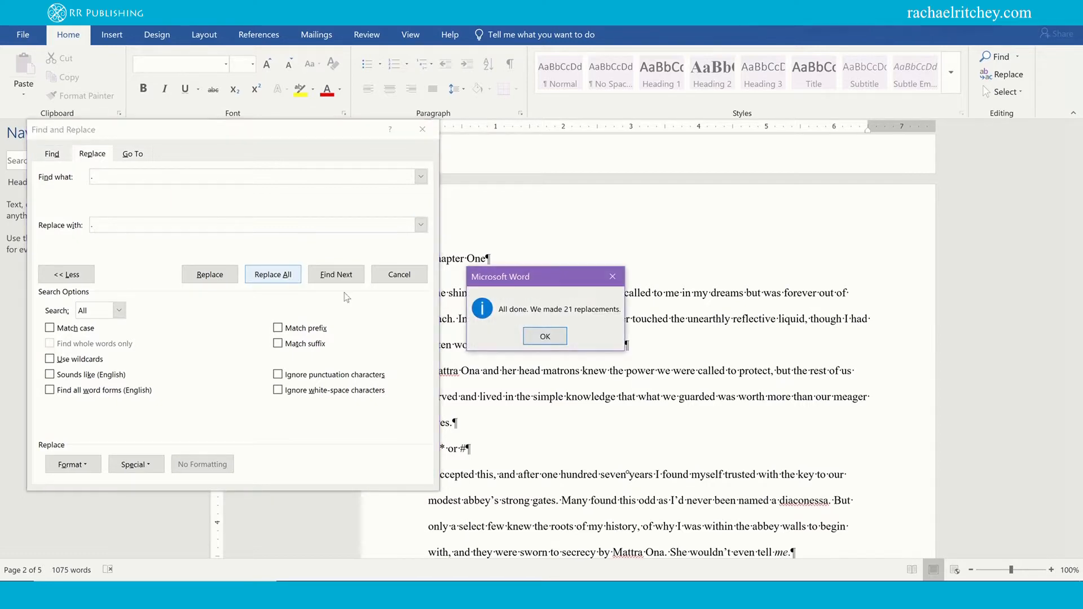
left_click(538, 338)
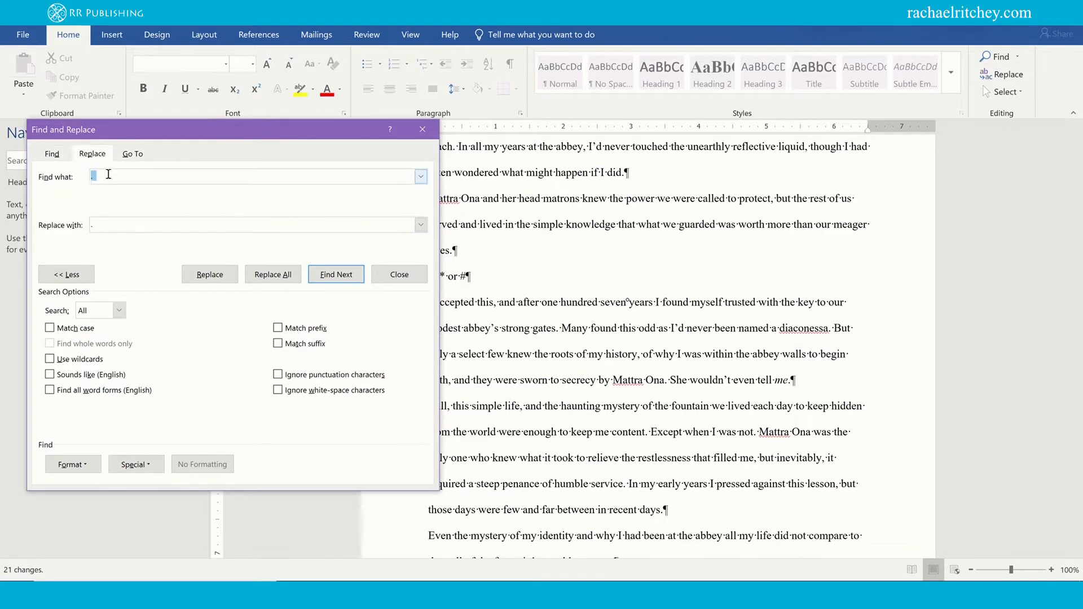
Step: Replace every question mark followed by two spaces with a question mark and a single space throughout the document
key("Tab")
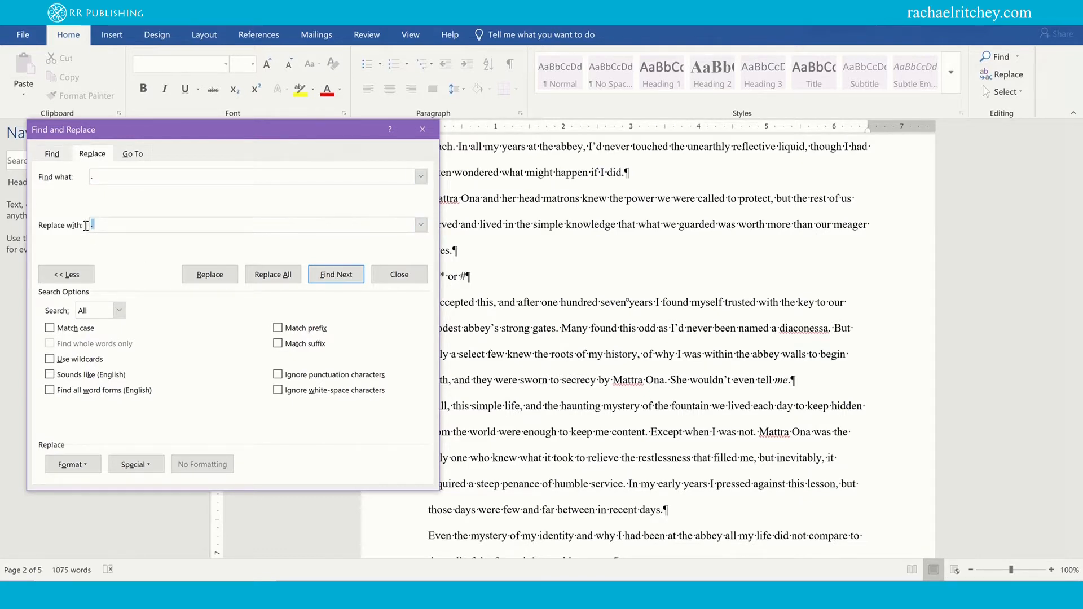
left_click(667, 378)
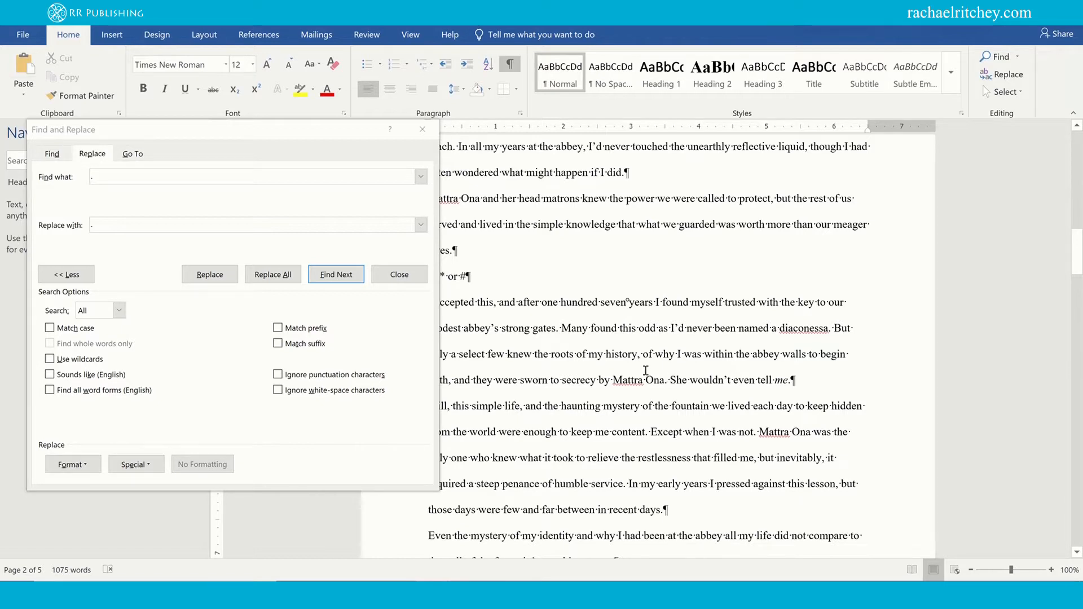
left_click(101, 181)
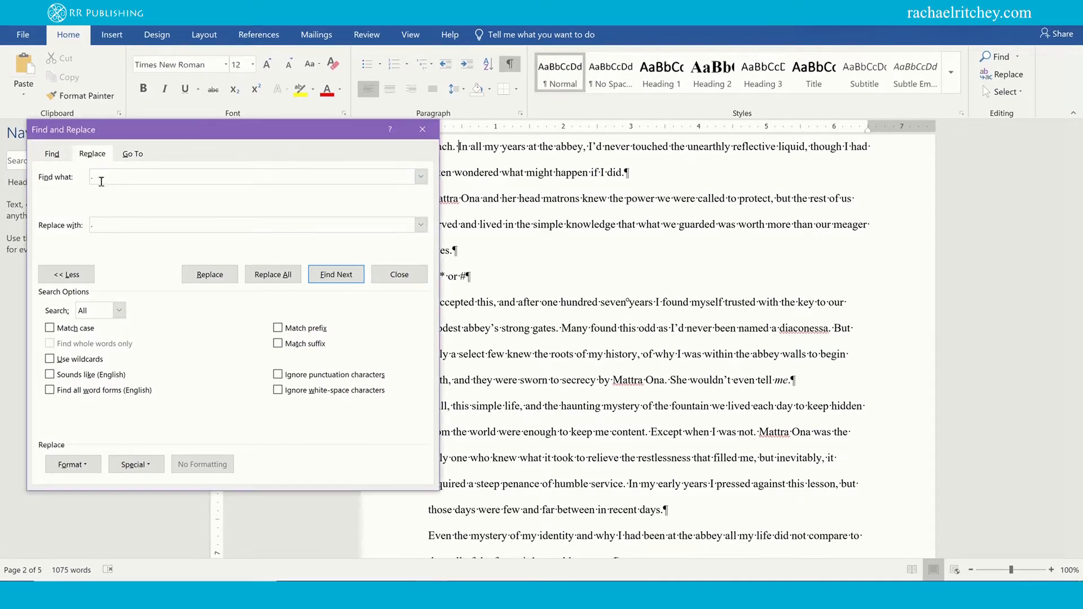
double_click(102, 181)
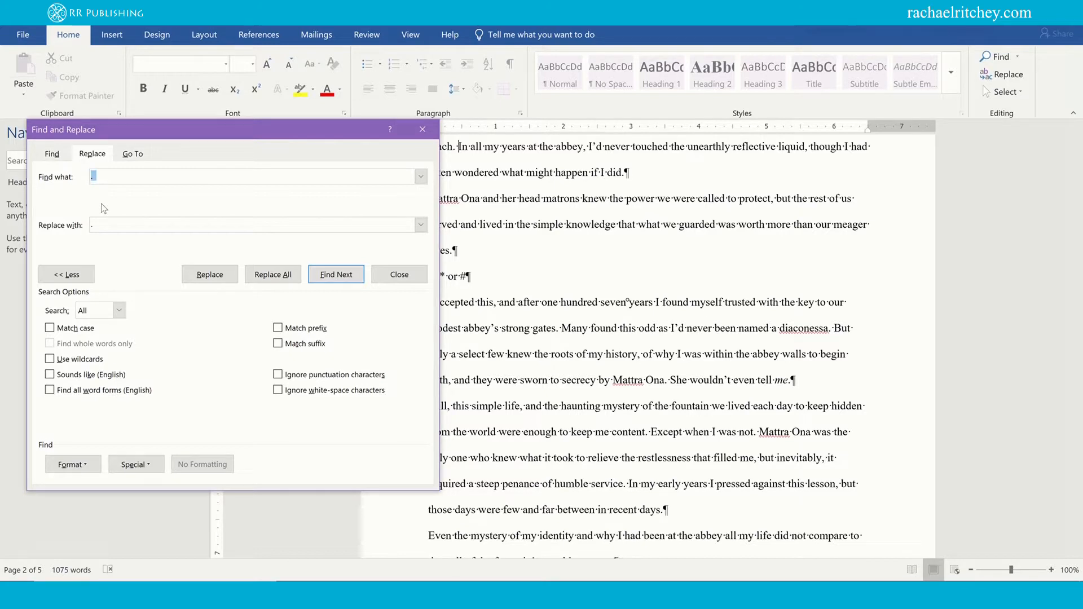
type("?")
key("Tab")
left_click(262, 276)
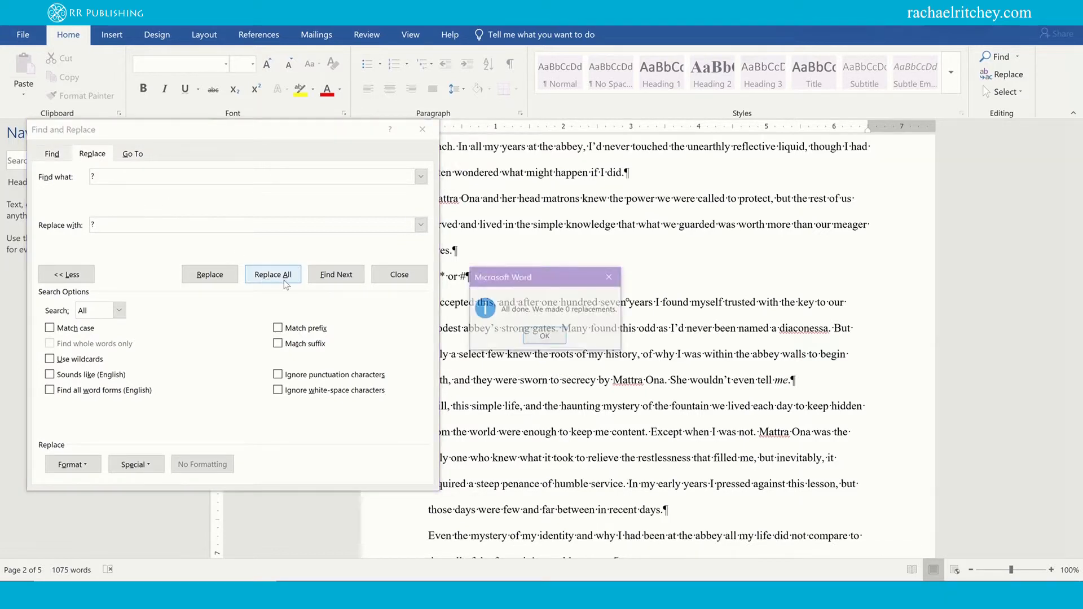
left_click(541, 338)
Step: Replace every exclamation mark followed by two spaces with an exclamation mark and a single space throughout the document
left_click(134, 177)
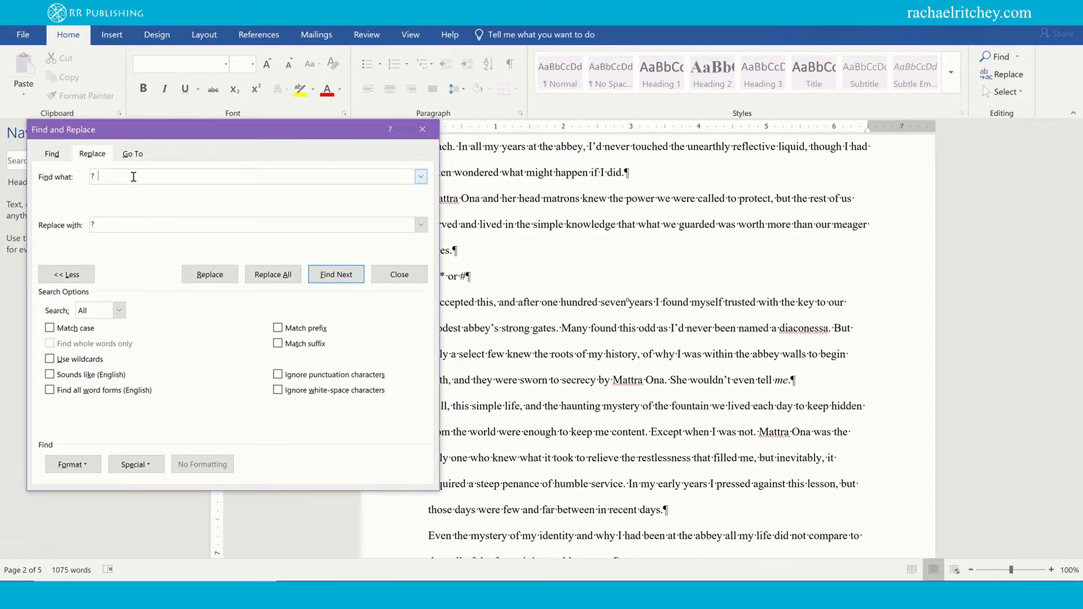
key("BackSpace")
key("BackSpace")
type("1")
key("BackSpace")
type("!")
type("!")
left_click(276, 276)
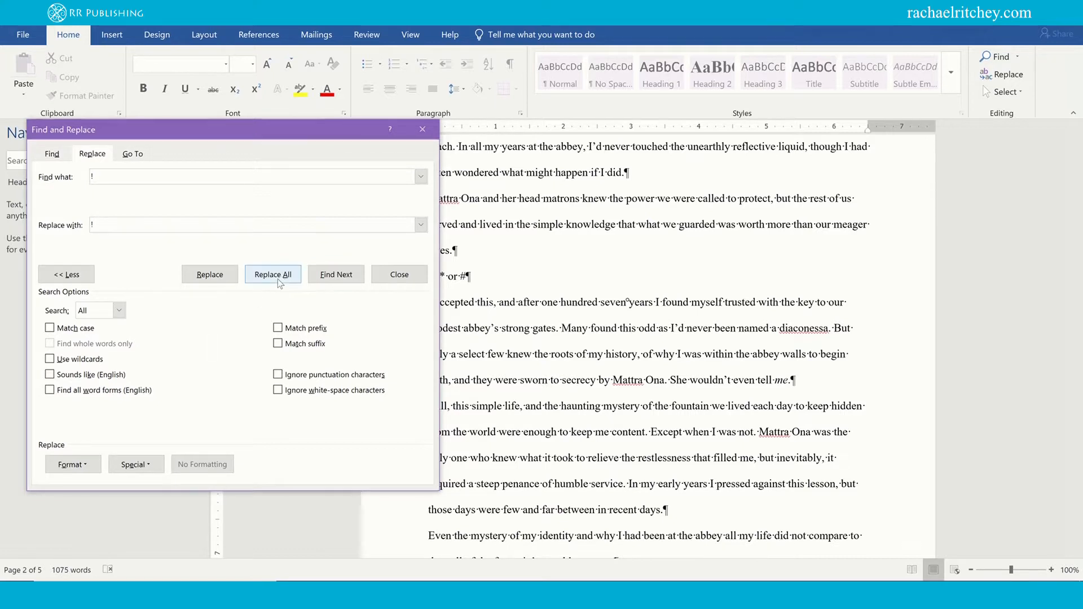
left_click(559, 337)
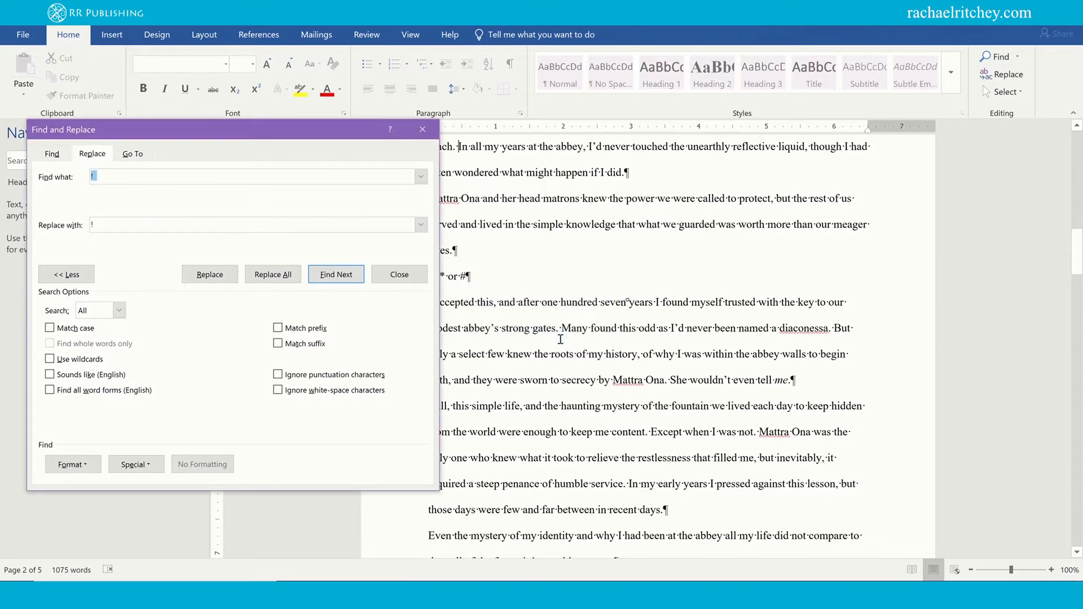
Step: Replace every quotation mark followed by two spaces with a quotation mark and a single space, and close Find and Replace
key("BackSpace")
type("^")
key("BackSpace")
type(".\"")
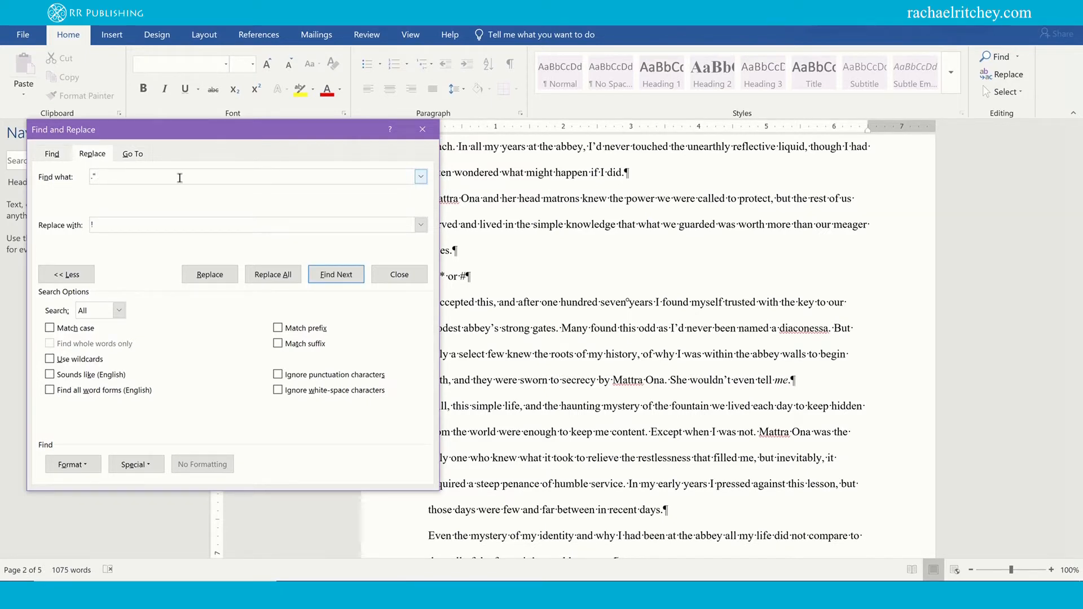
left_click(104, 223)
key("BackSpace")
type("\"")
left_click(95, 176)
key("BackSpace")
left_click(122, 173)
left_click(114, 226)
left_click(116, 175)
left_click(273, 274)
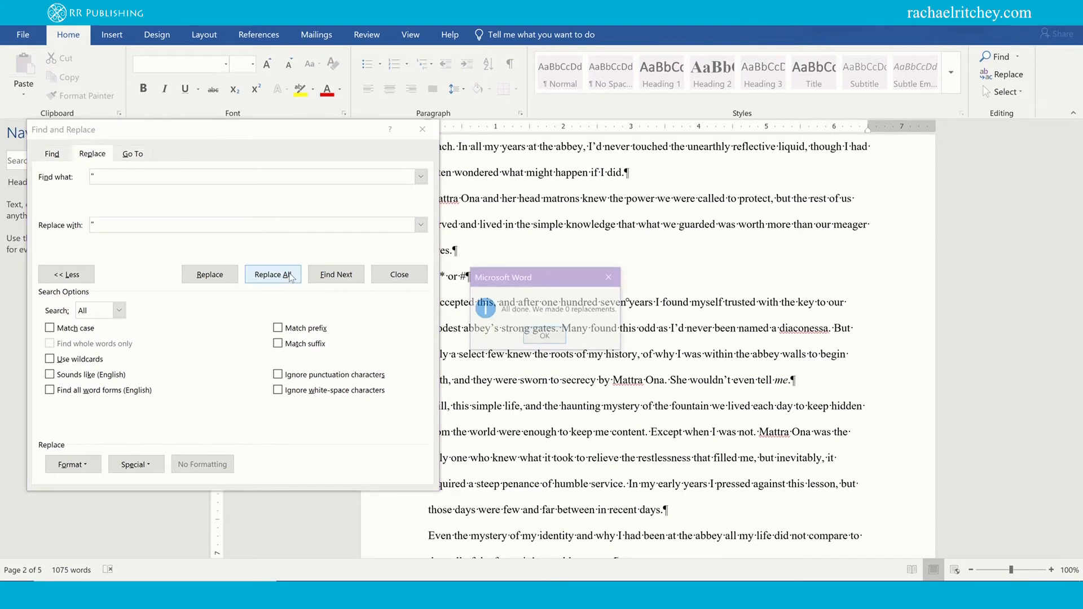
left_click(545, 337)
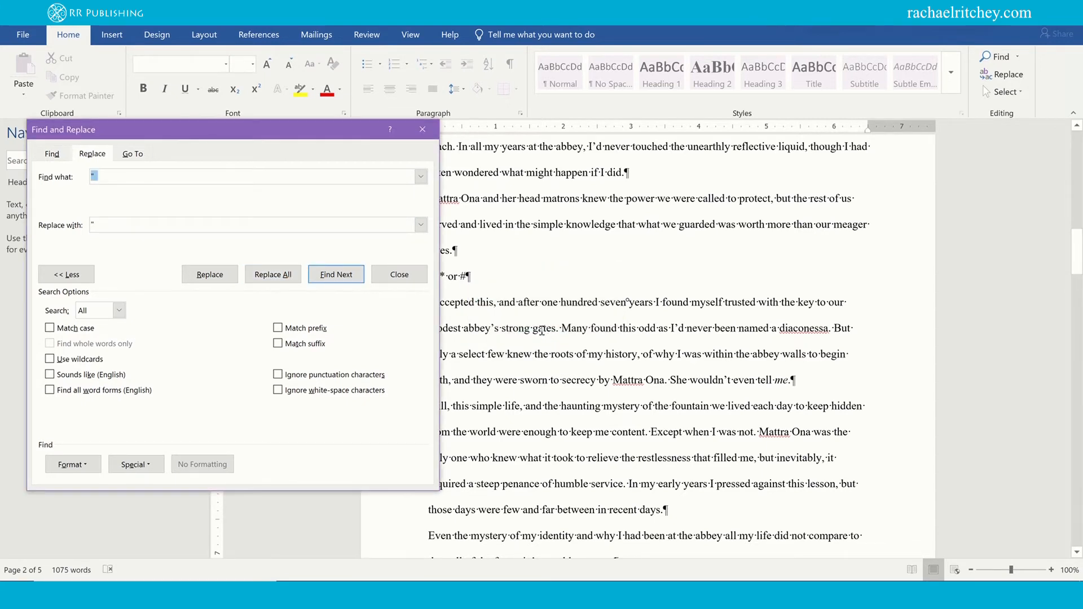
left_click(407, 276)
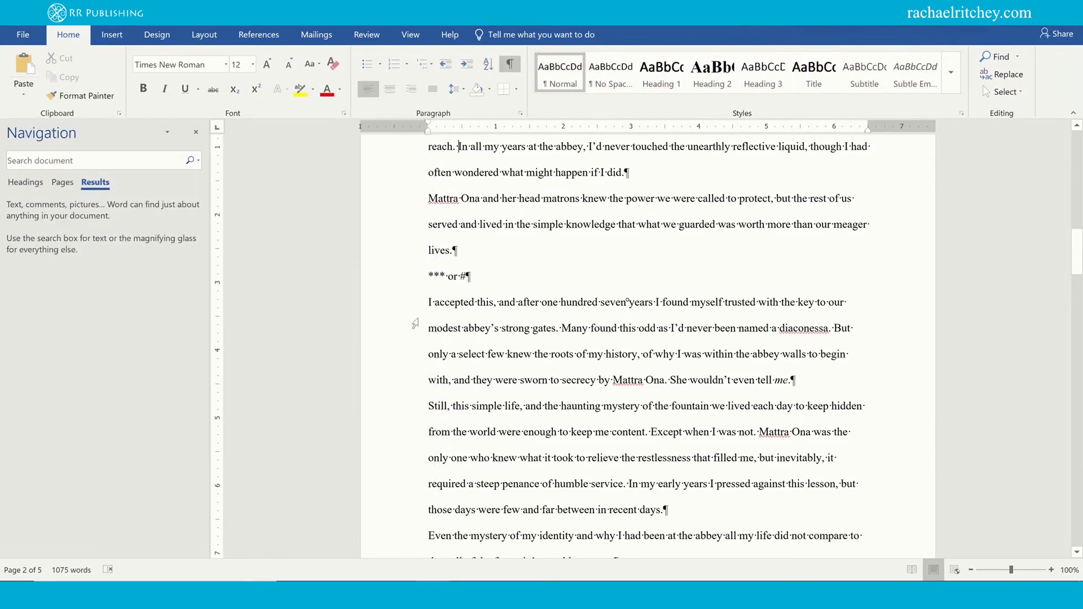
Step: Look over Chapter One's opening paragraphs for remaining double spaces between sentences, and close the Navigation pane
scroll(557, 373, "up", 5)
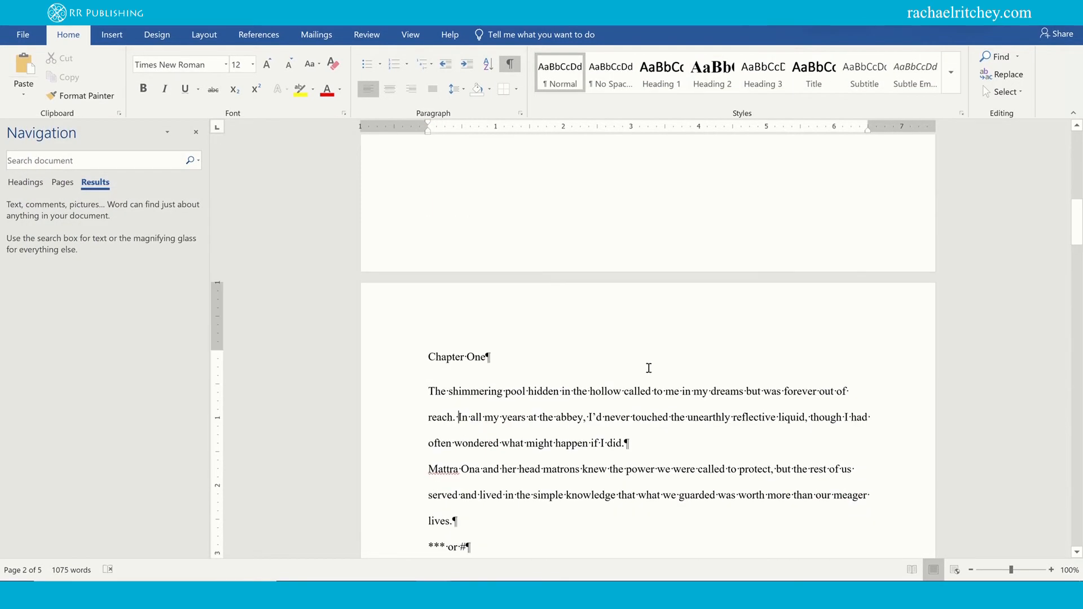
scroll(786, 442, "down", 2)
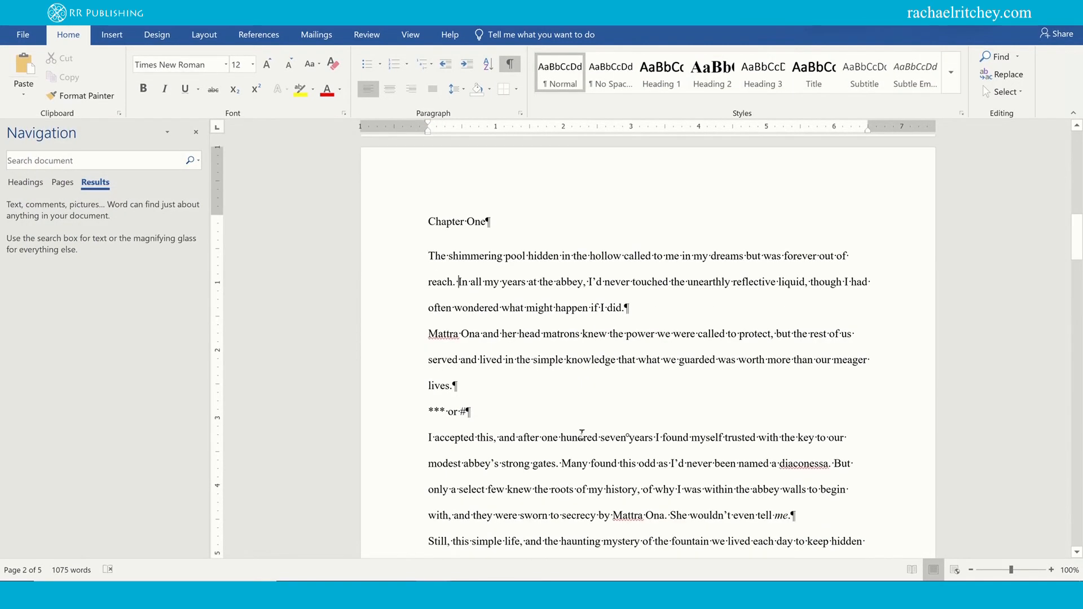
scroll(632, 416, "down", 3)
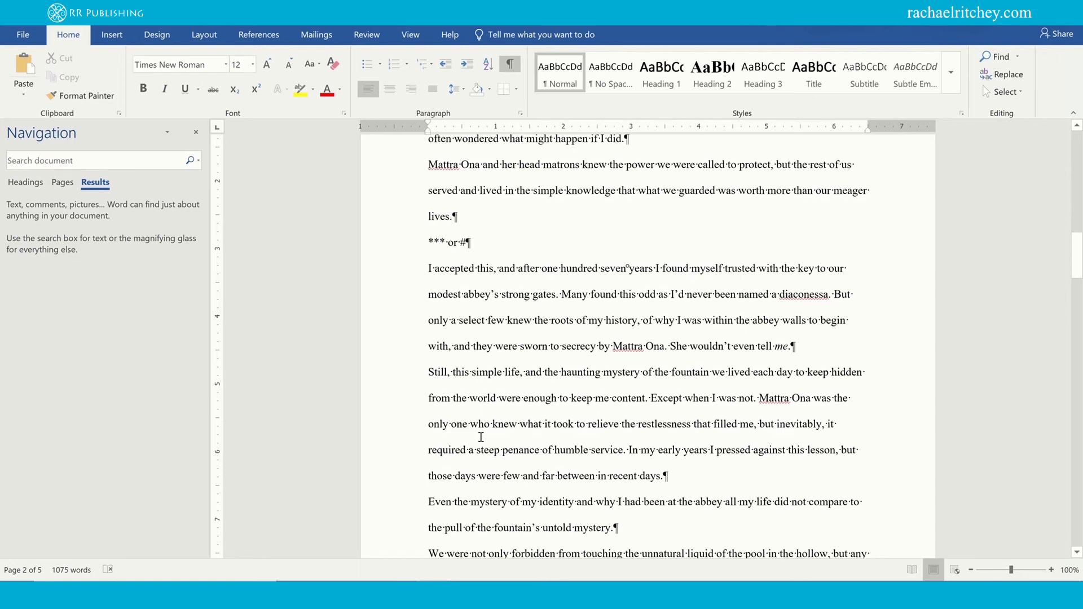
left_click(197, 133)
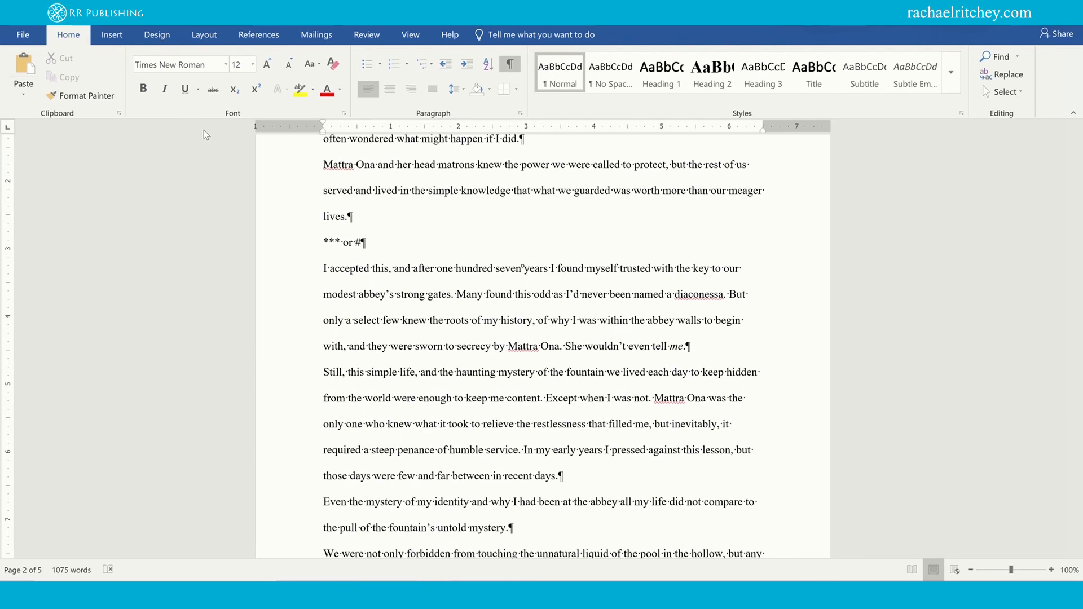